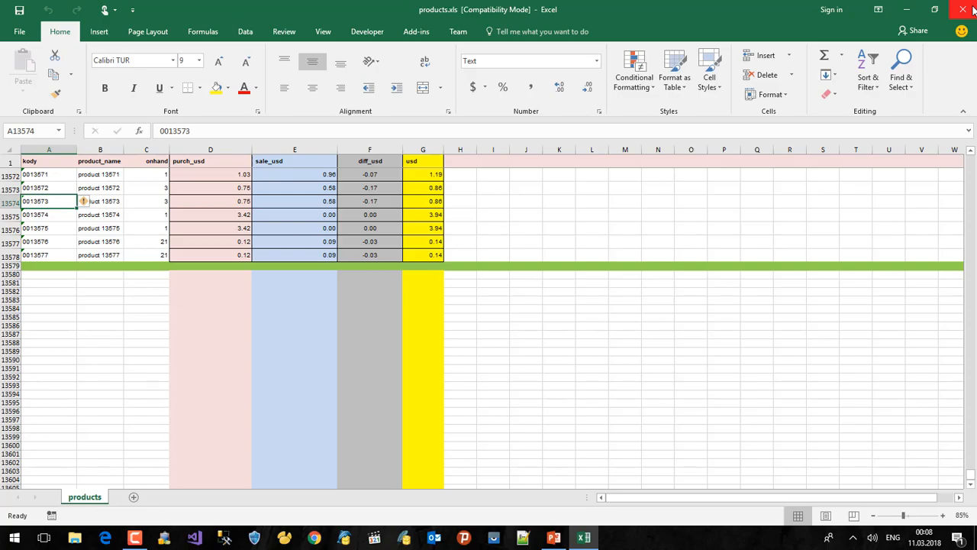
# Step: Close the Excel window that holds the products.xls workbook
pyautogui.click(963, 9)
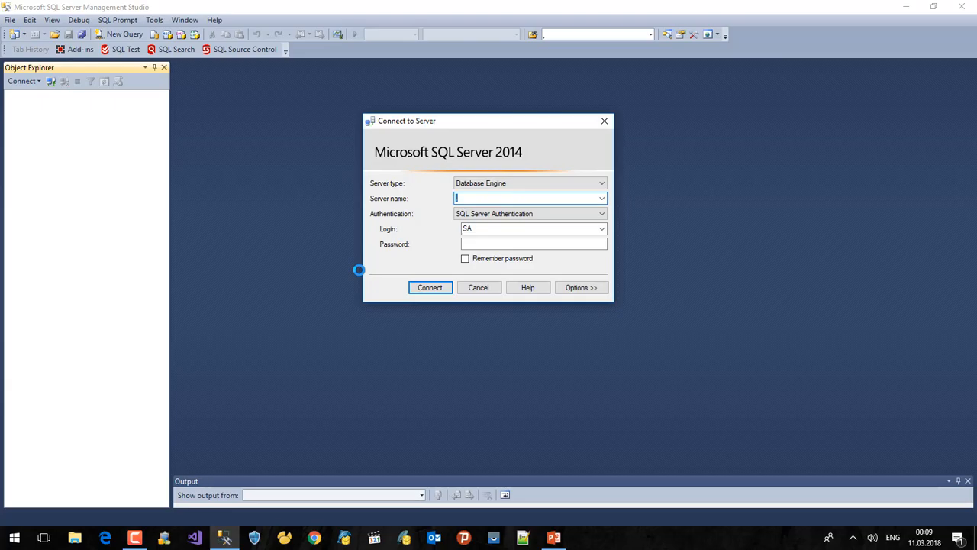
# Step: Enter the SA account password and connect to the local SQL Server instance
pyautogui.click(489, 246)
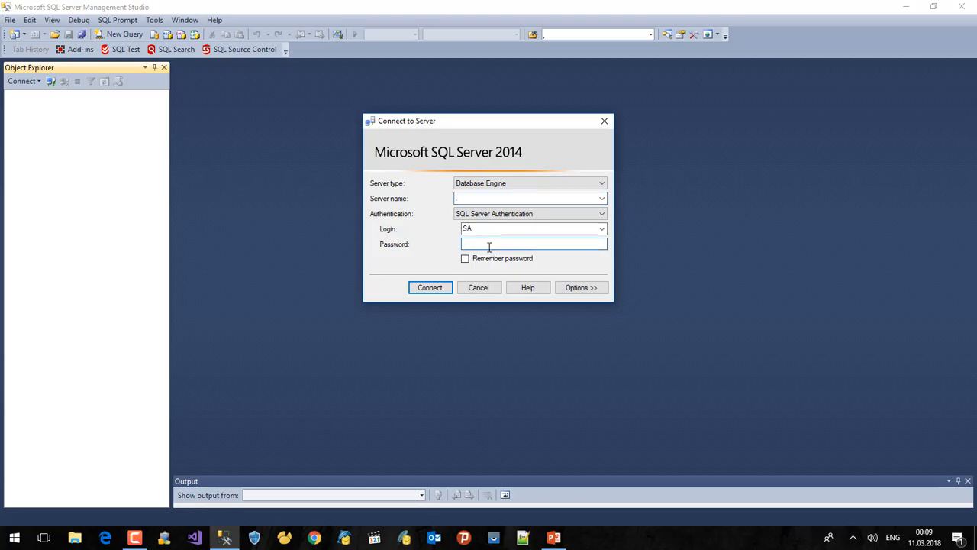
pyautogui.write('**')
pyautogui.press('Return')
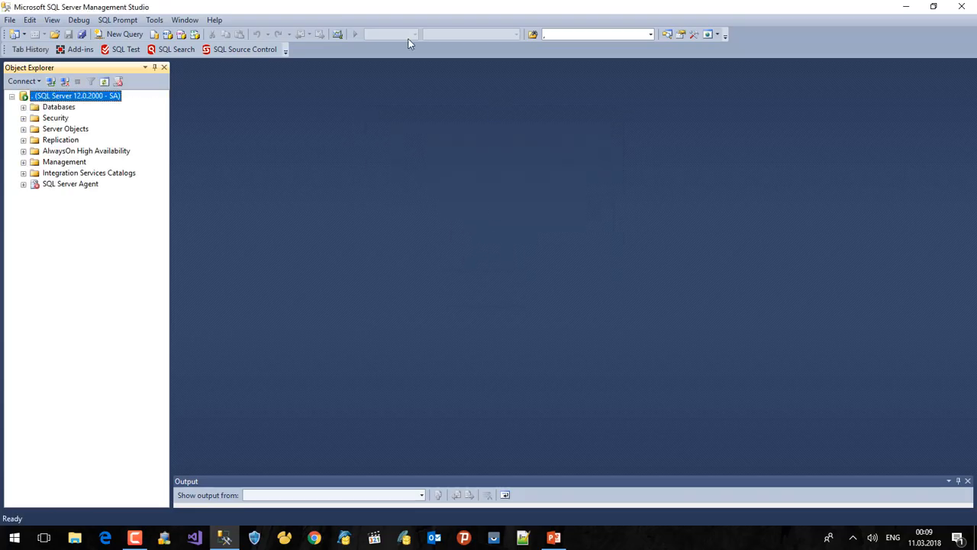
# Step: Expand Databases and launch Tasks > Import Data for akhasap_db, repositioning the wizard window
pyautogui.doubleClick(61, 107)
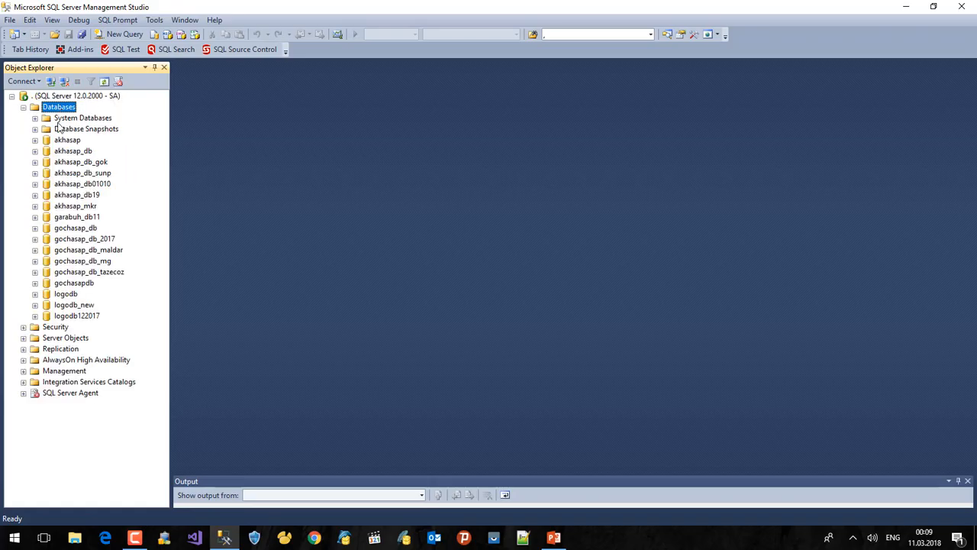
pyautogui.click(86, 152)
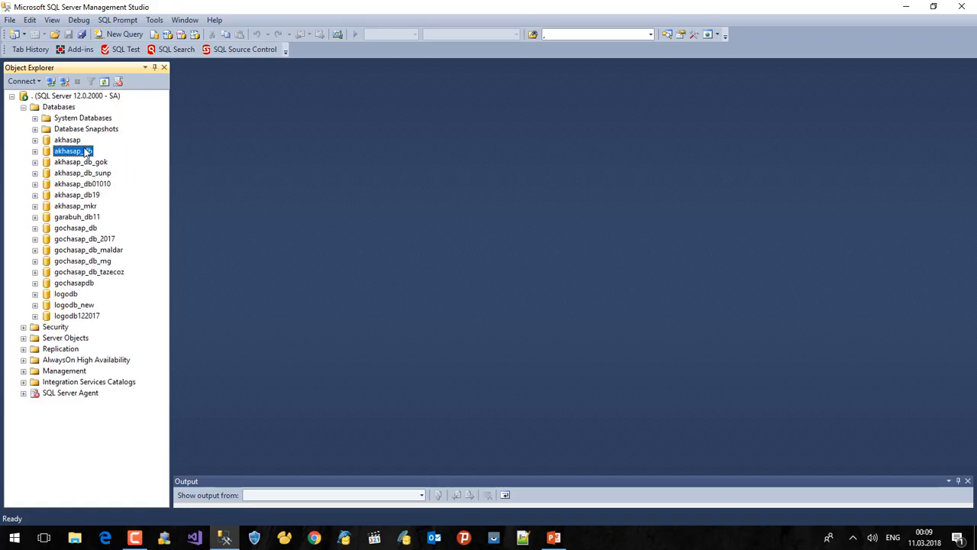
pyautogui.rightClick(85, 148)
pyautogui.click(66, 141)
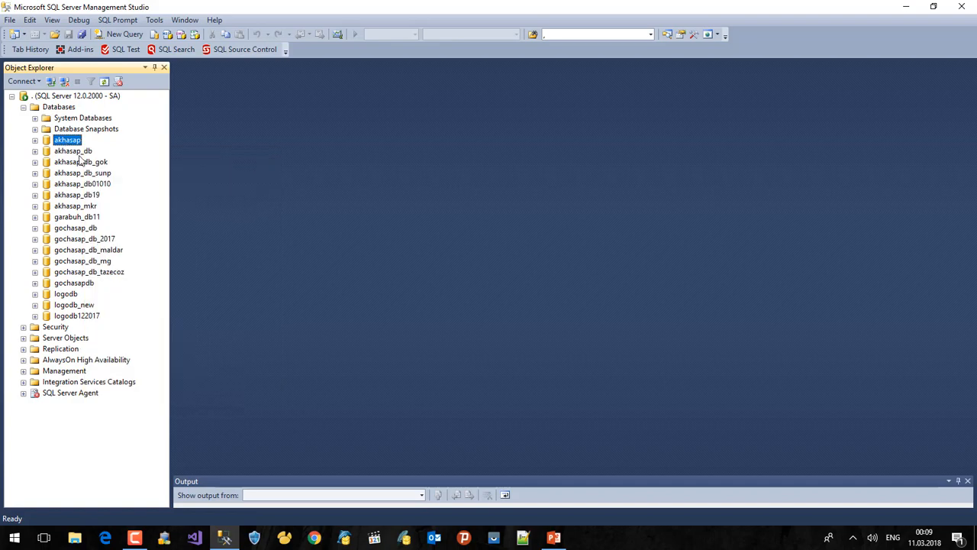
pyautogui.click(77, 155)
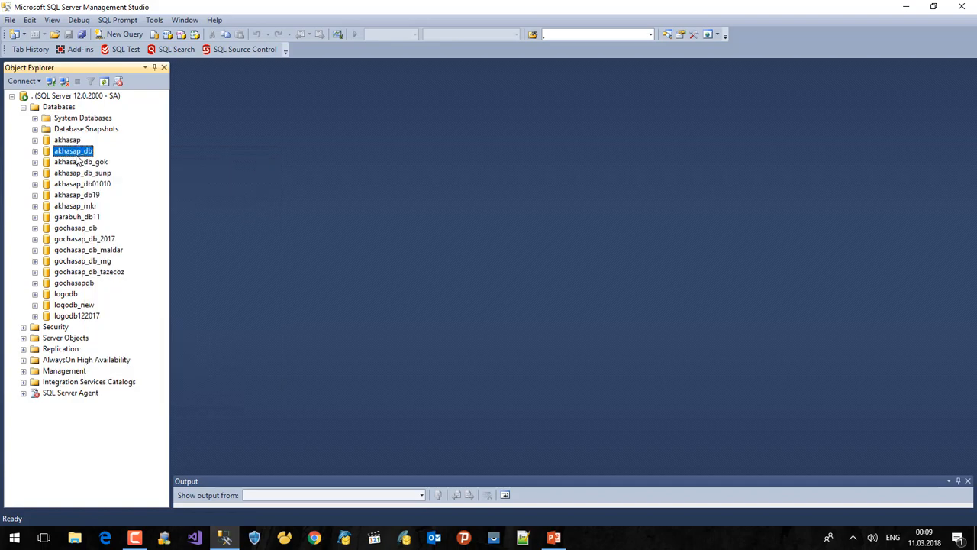
pyautogui.rightClick(77, 157)
pyautogui.moveTo(253, 210)
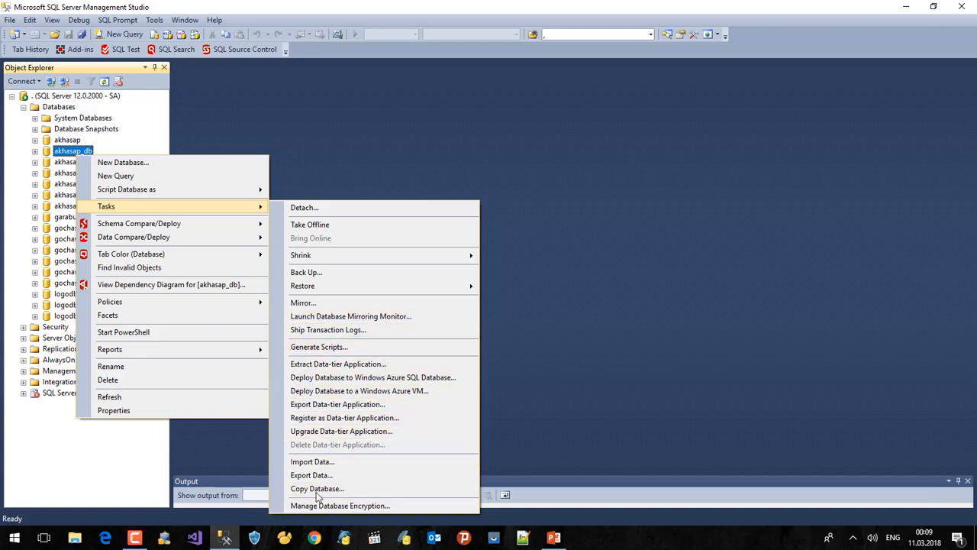
pyautogui.click(316, 463)
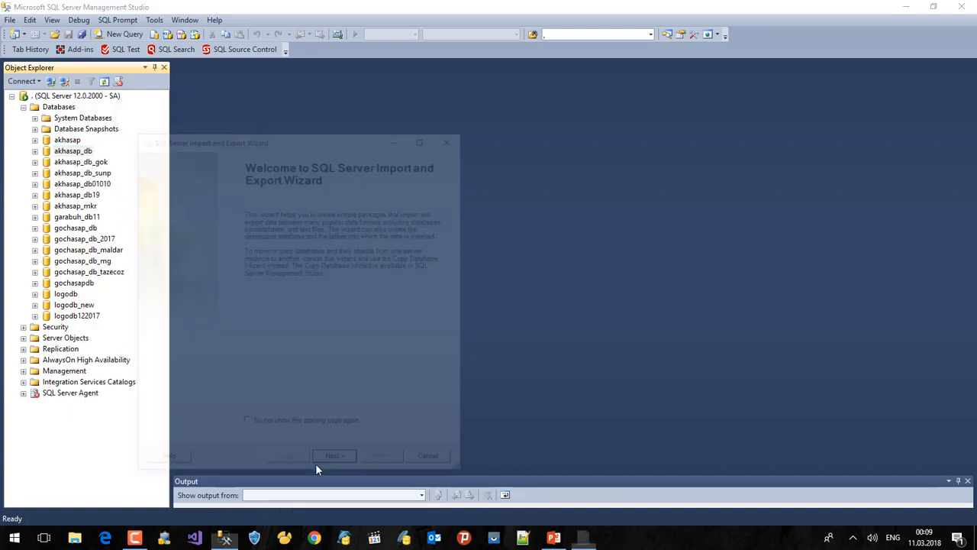
pyautogui.moveTo(260, 136); pyautogui.dragTo(330, 129)
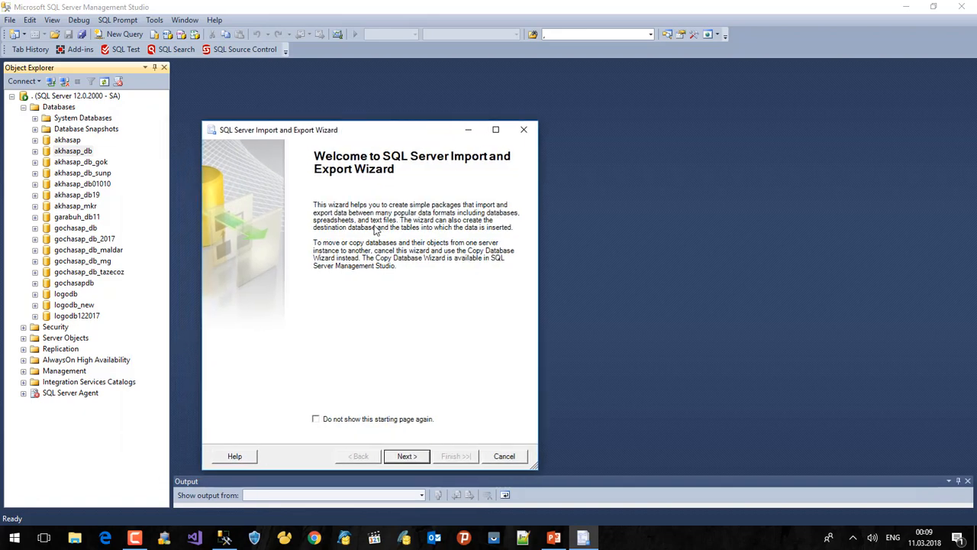
# Step: Choose Microsoft Excel as the source type with products.xls from the Desktop as the file
pyautogui.click(408, 454)
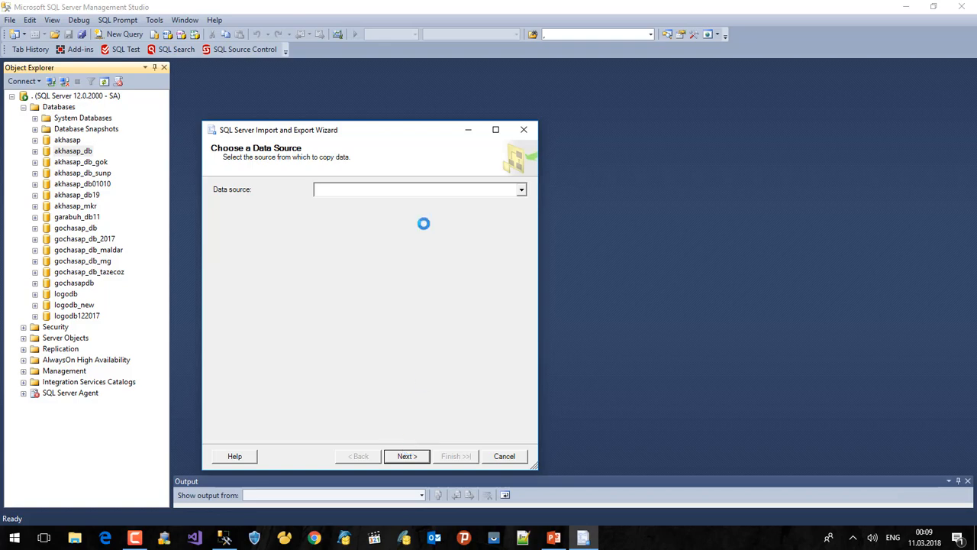
pyautogui.click(400, 191)
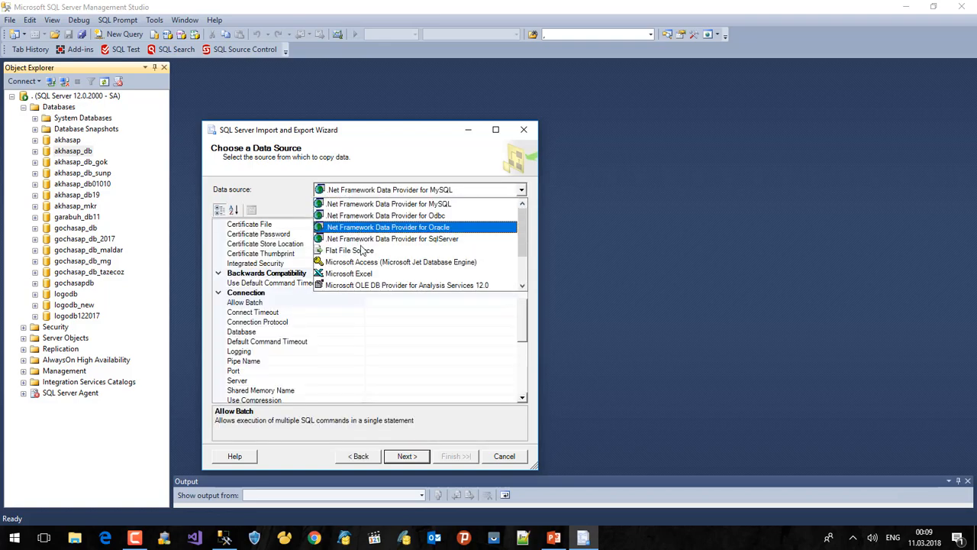
pyautogui.click(357, 273)
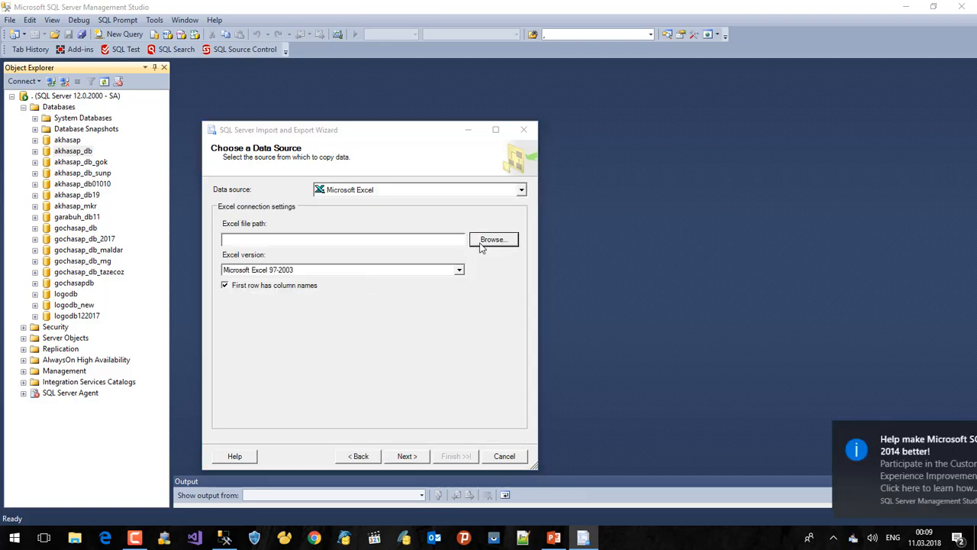
pyautogui.click(493, 240)
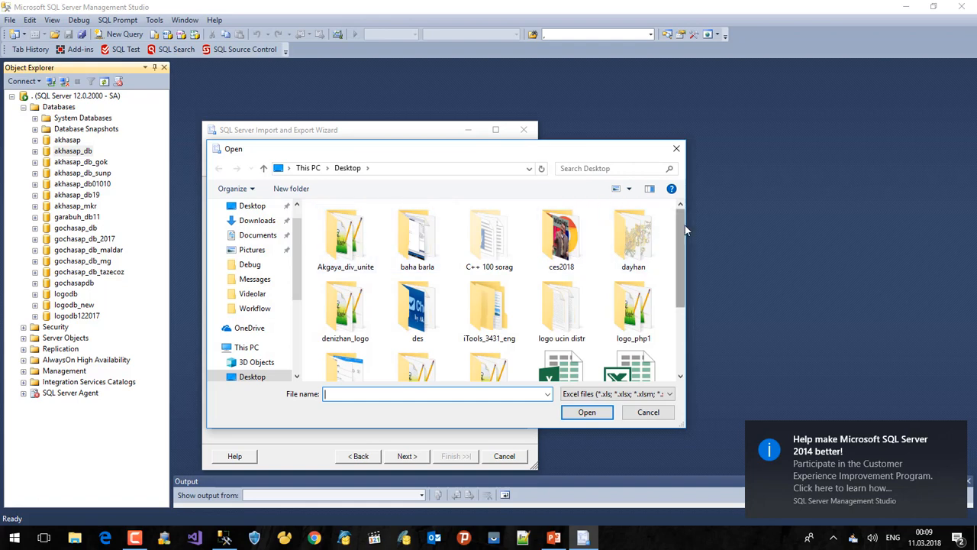
pyautogui.moveTo(684, 225); pyautogui.dragTo(680, 286)
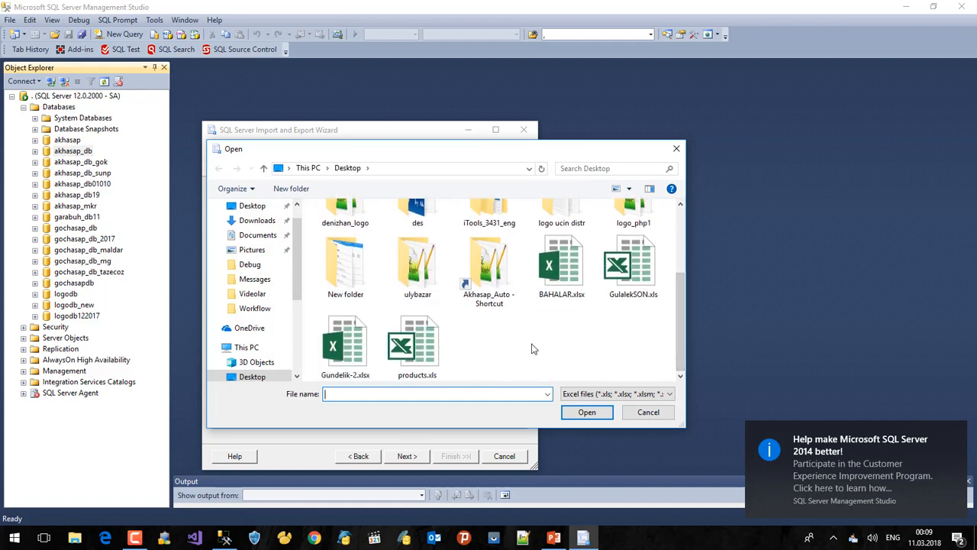
pyautogui.click(418, 344)
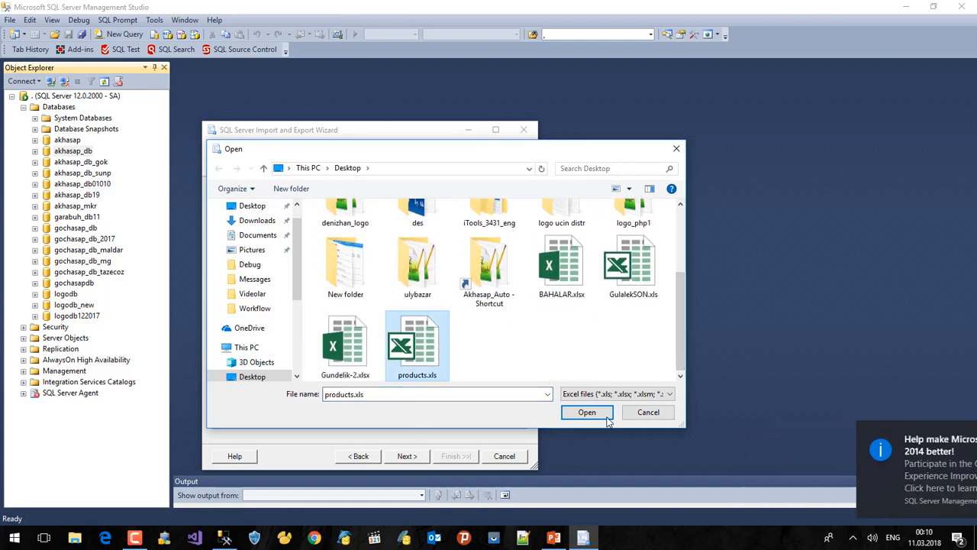
pyautogui.click(607, 417)
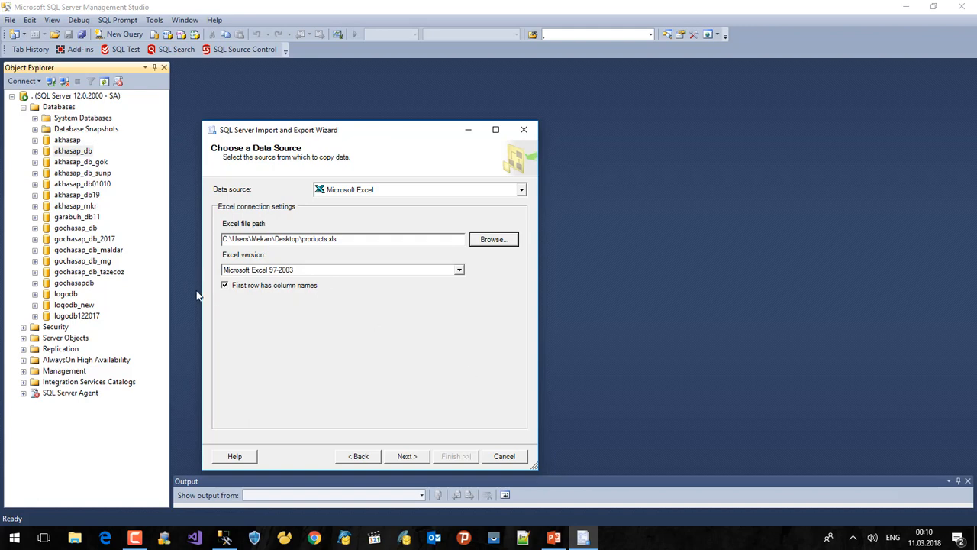
pyautogui.click(407, 456)
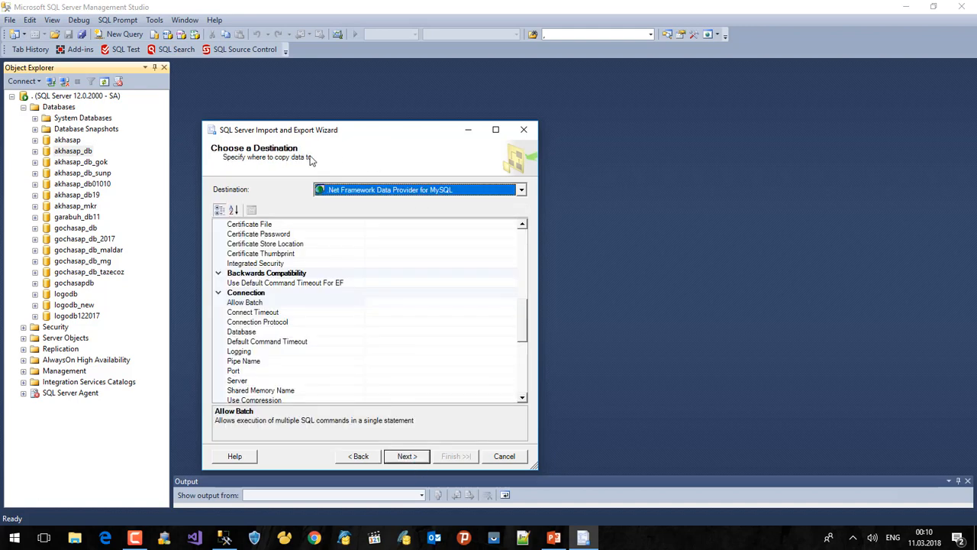
# Step: Set the destination to SQL Server Native Client 11.0 with akhasap_db as target database
pyautogui.click(374, 191)
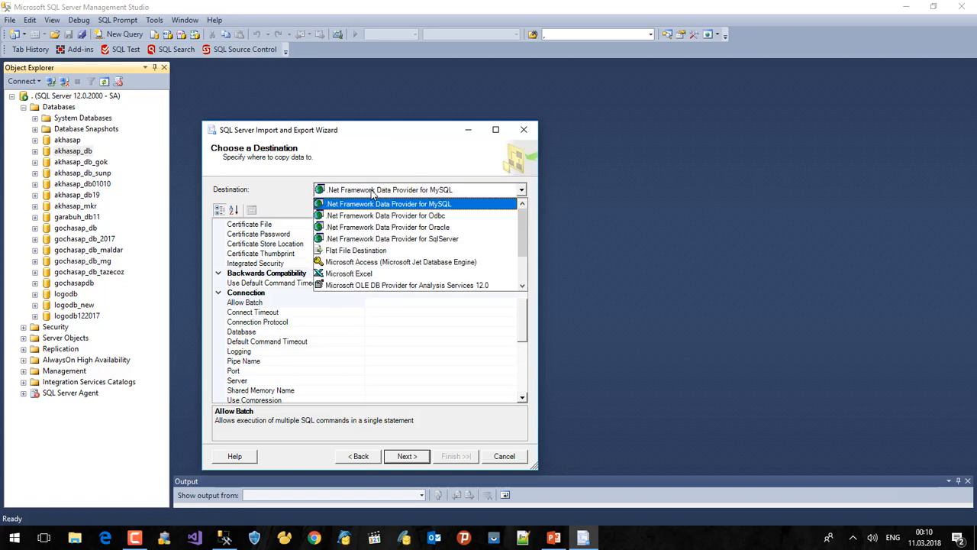
pyautogui.scroll(-2, 525, 227)
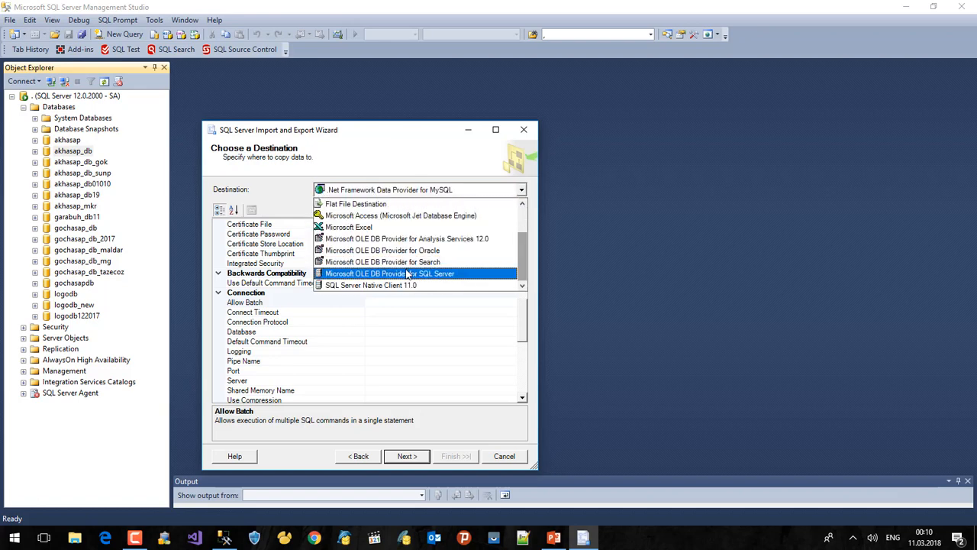
pyautogui.click(362, 285)
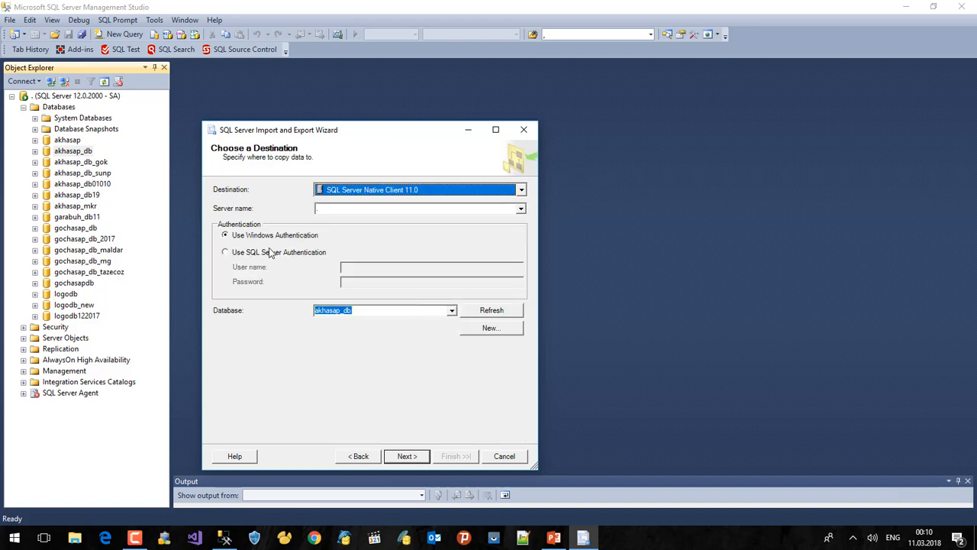
pyautogui.click(451, 312)
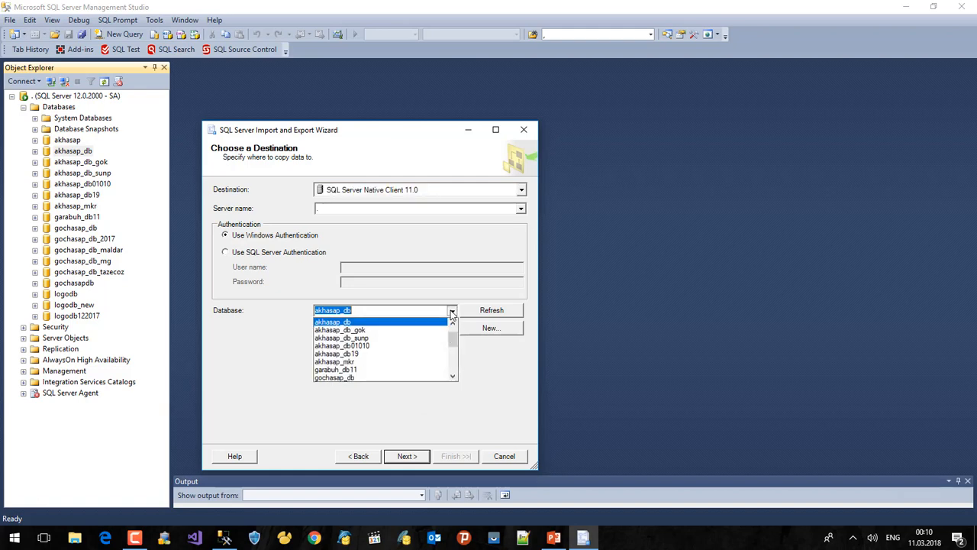
pyautogui.click(450, 312)
pyautogui.click(372, 314)
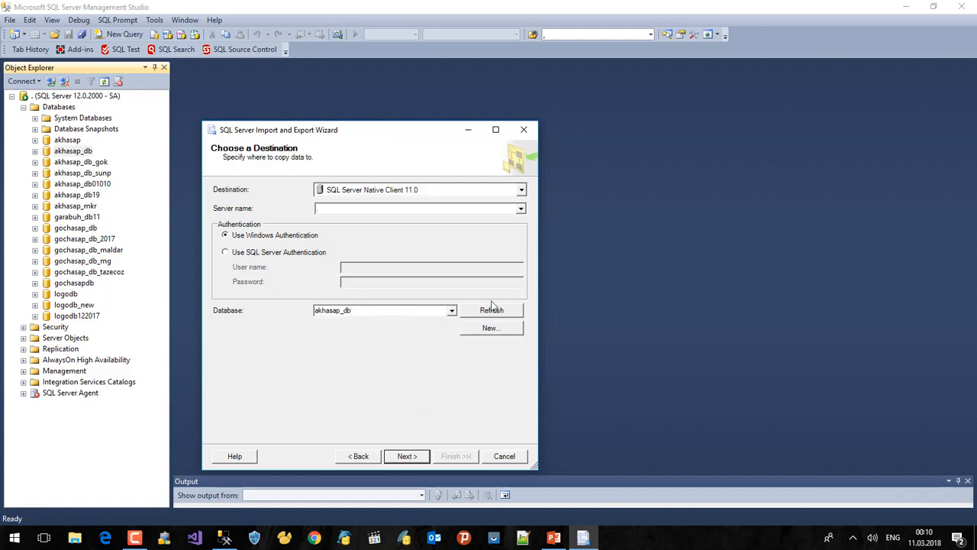
pyautogui.click(407, 456)
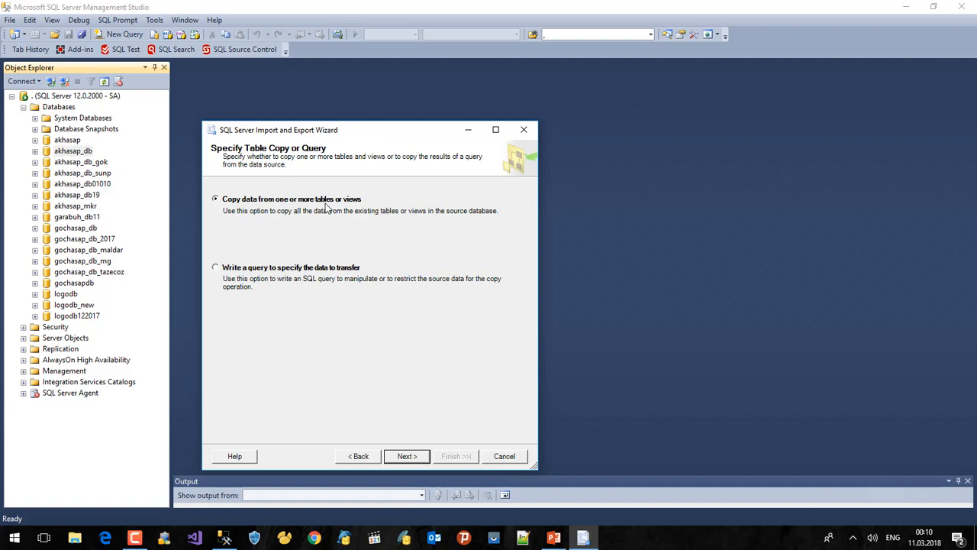
# Step: Tick the products$ sheet, name its destination [dbo].[products], and bring up its column mappings
pyautogui.click(407, 456)
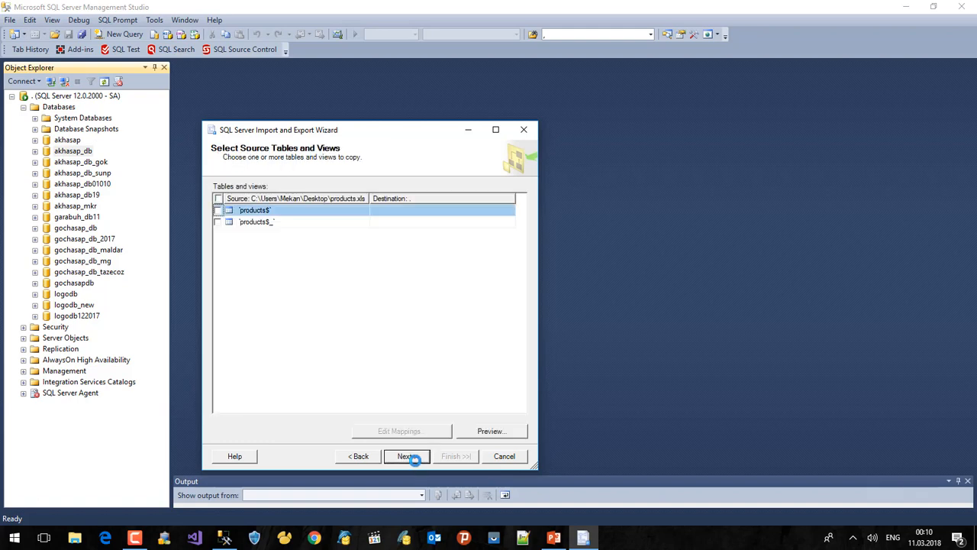
pyautogui.click(217, 210)
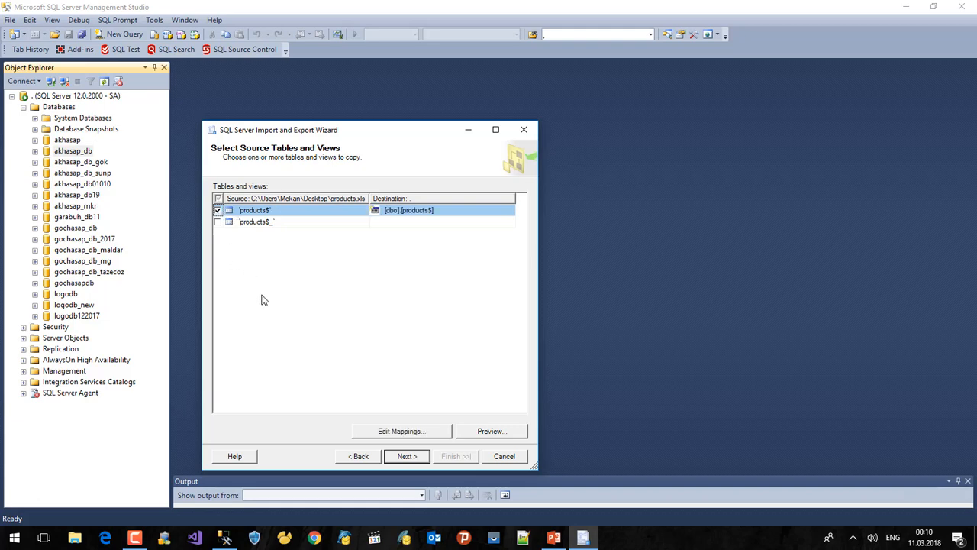
pyautogui.click(423, 211)
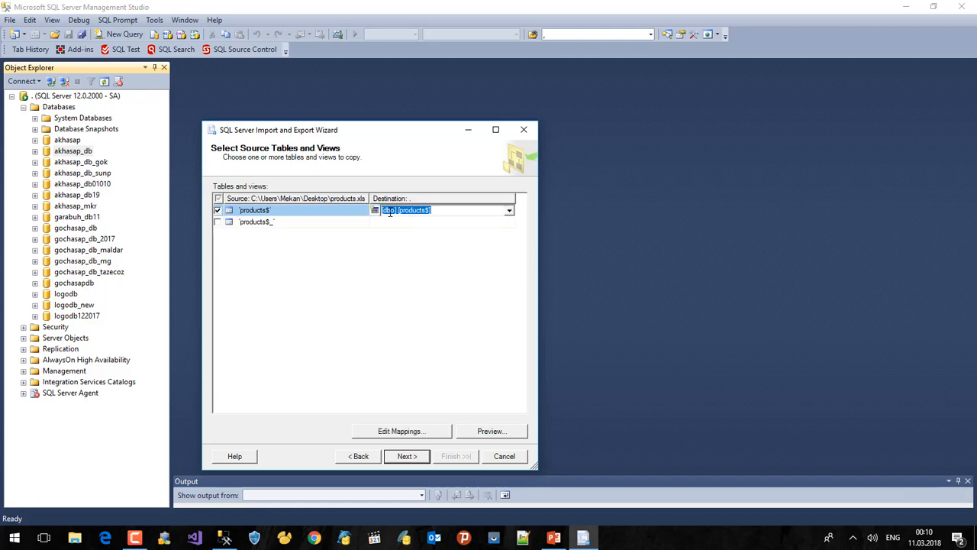
pyautogui.click(430, 211)
pyautogui.press('Return')
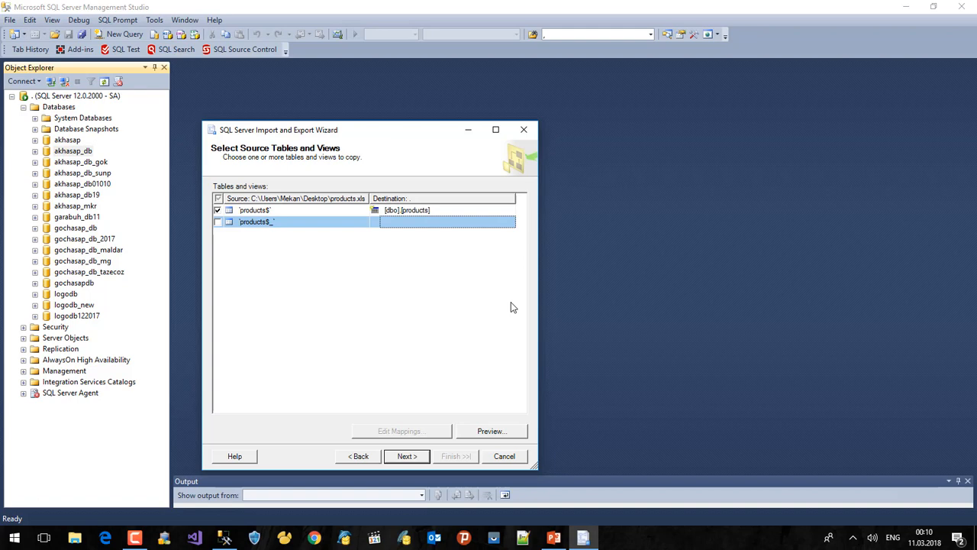
pyautogui.press('Up')
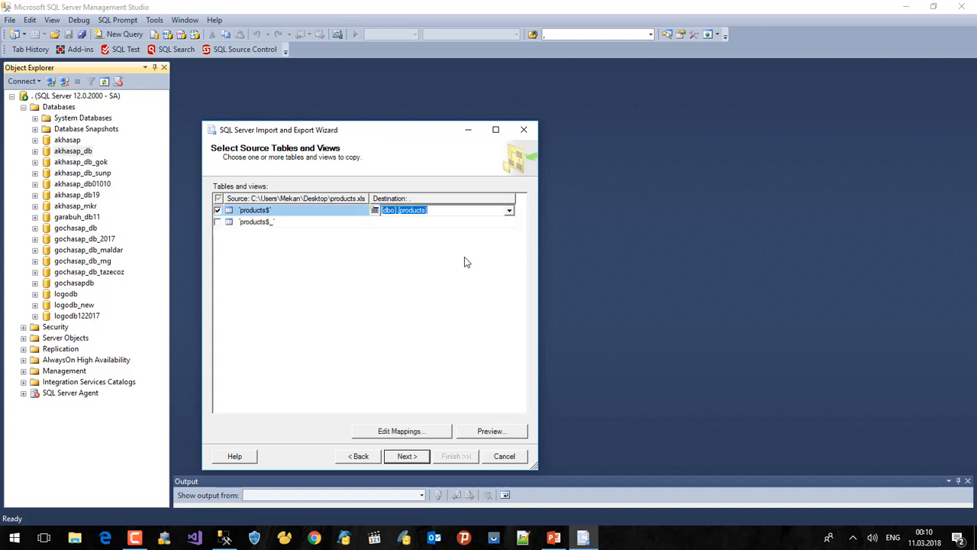
pyautogui.click(413, 433)
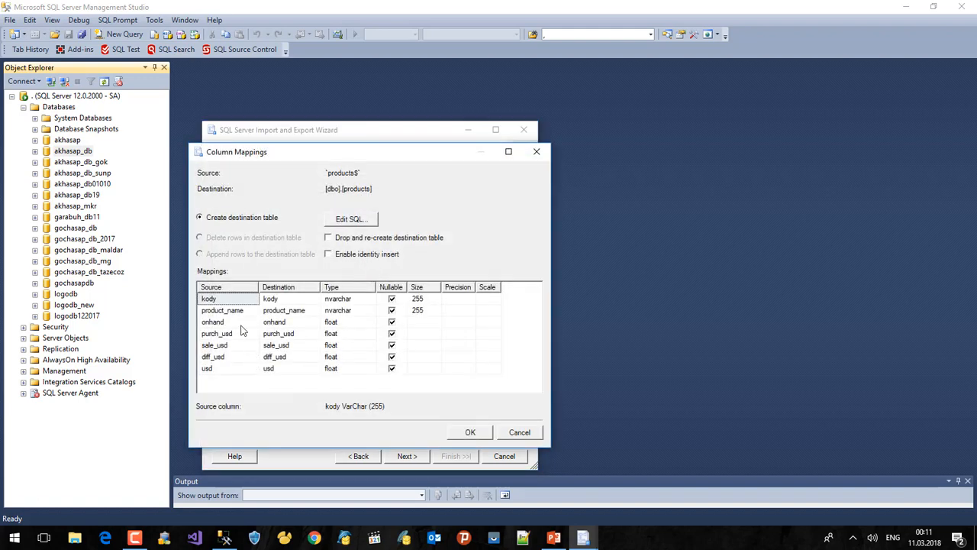
# Step: Check the nvarchar types of kody and product_name and accept the mappings unchanged
pyautogui.click(351, 300)
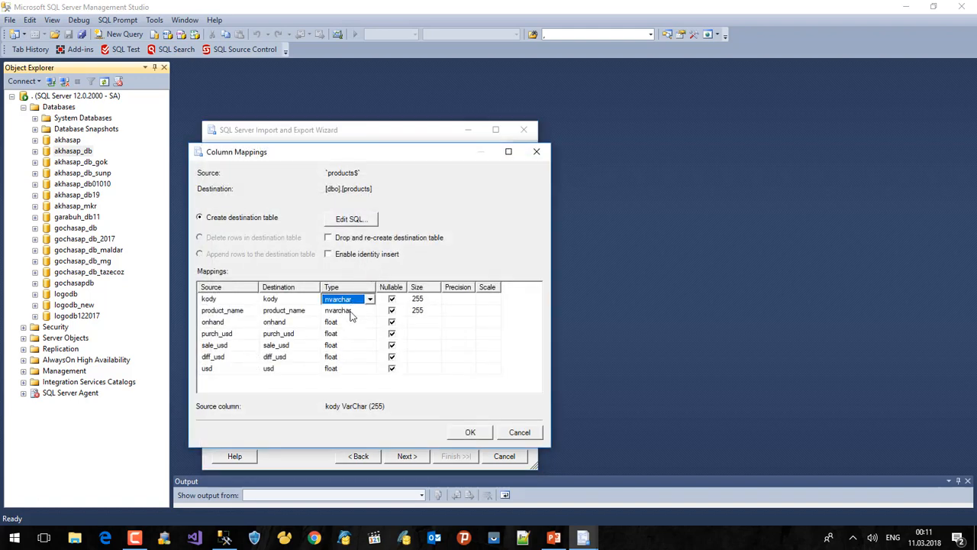
pyautogui.click(350, 311)
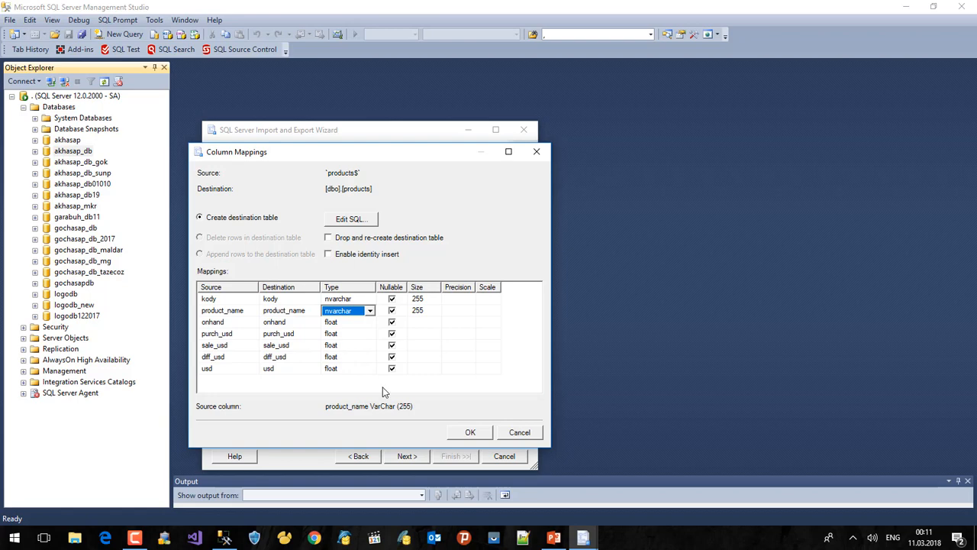
pyautogui.click(474, 435)
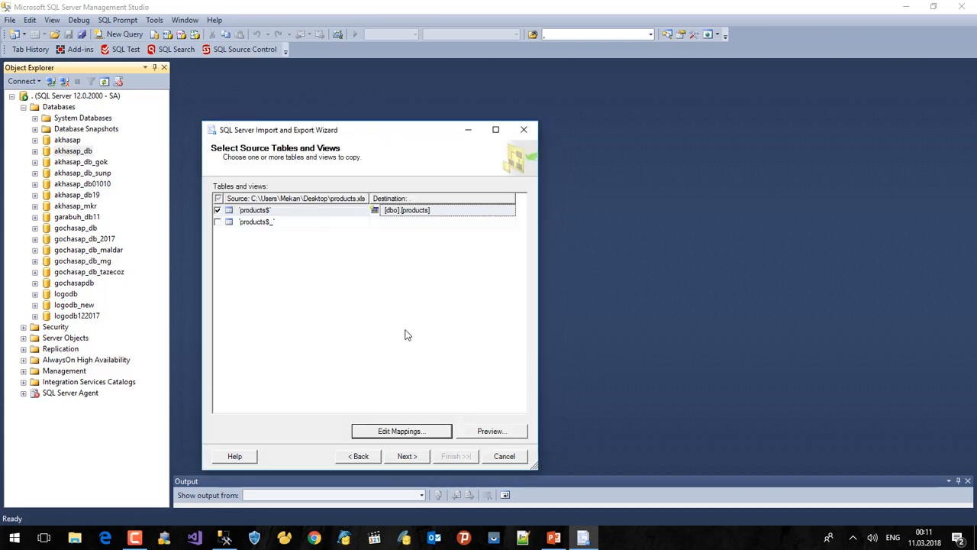
# Step: Run the import immediately, copying 13578 rows into [dbo].[products], then close the wizard
pyautogui.click(404, 456)
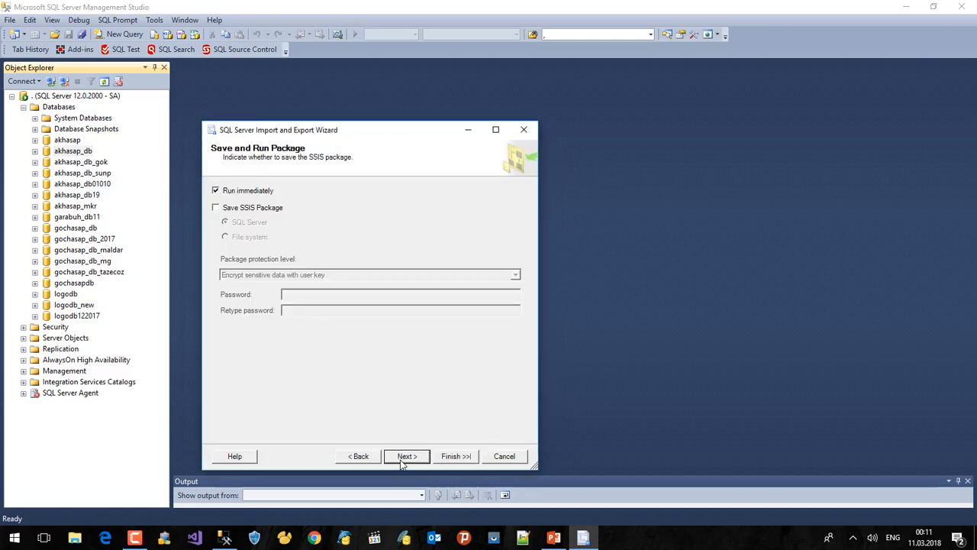
pyautogui.click(407, 458)
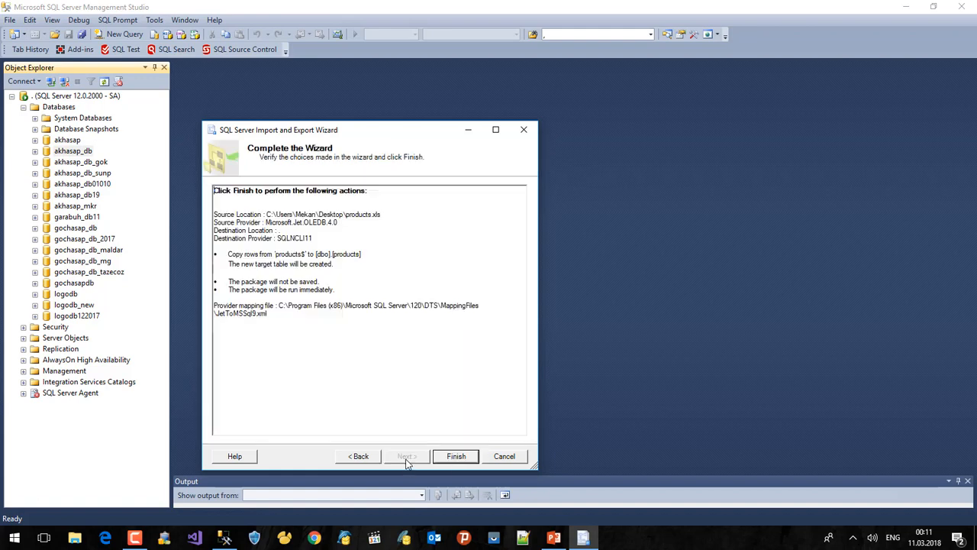
pyautogui.click(458, 458)
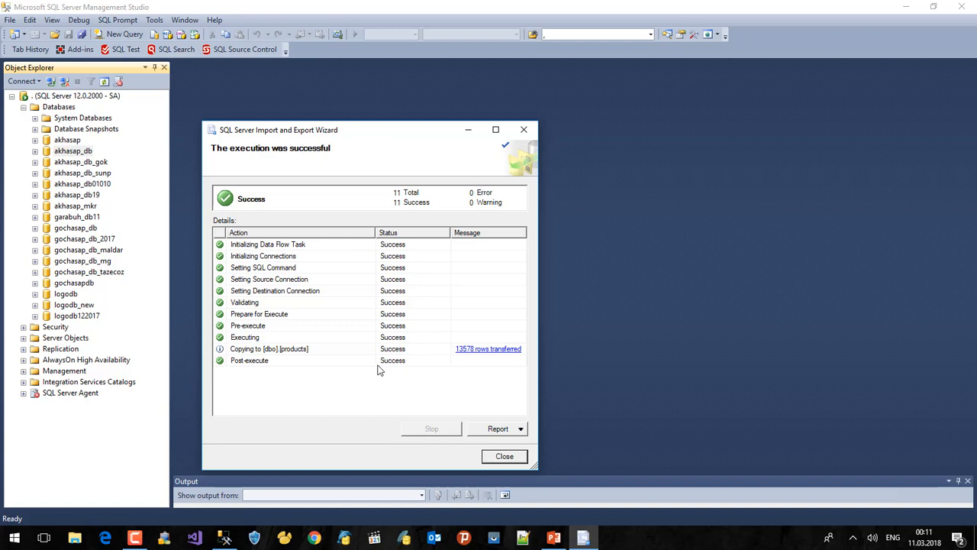
pyautogui.click(509, 458)
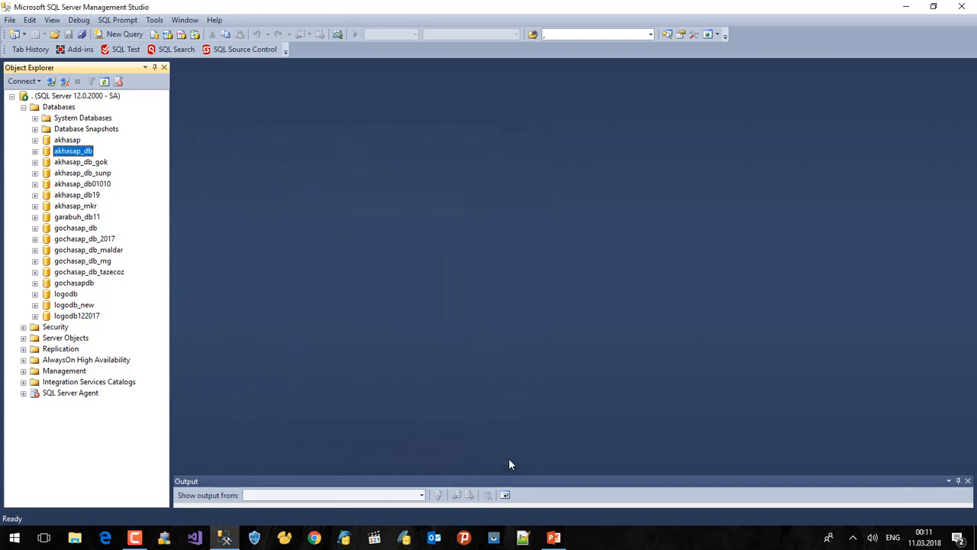
# Step: Run SELECT * FROM [dbo].[products] in a new akhasap_db query and enlarge the results grid
pyautogui.doubleClick(70, 152)
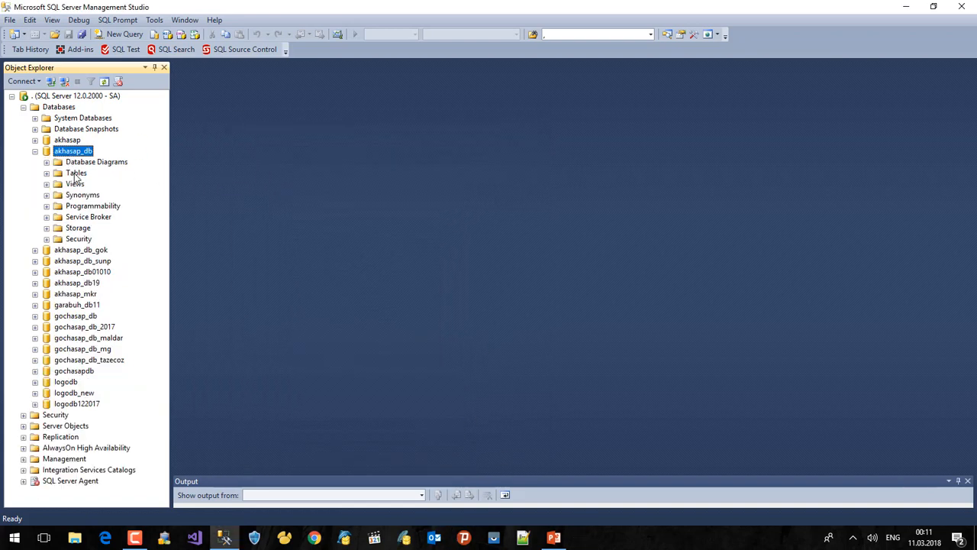
pyautogui.doubleClick(75, 174)
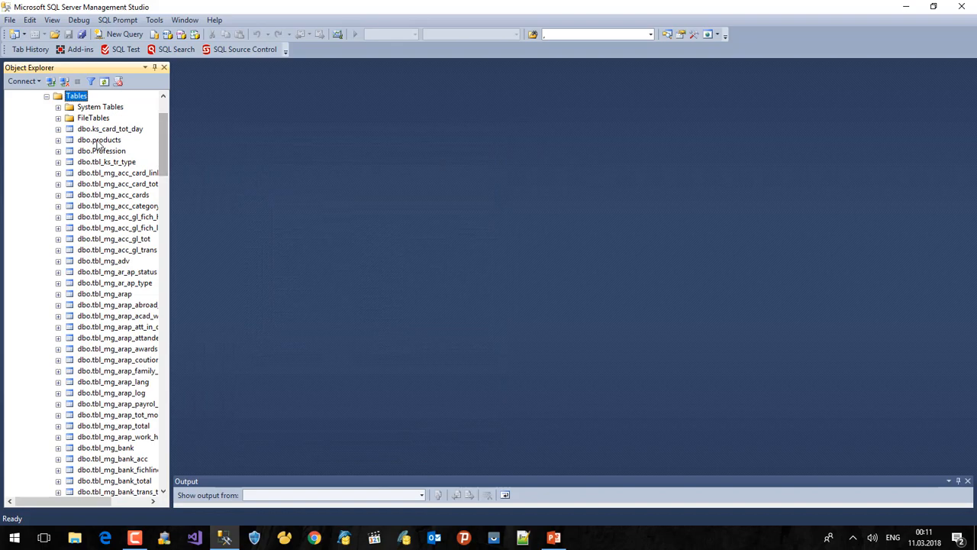
pyautogui.click(98, 141)
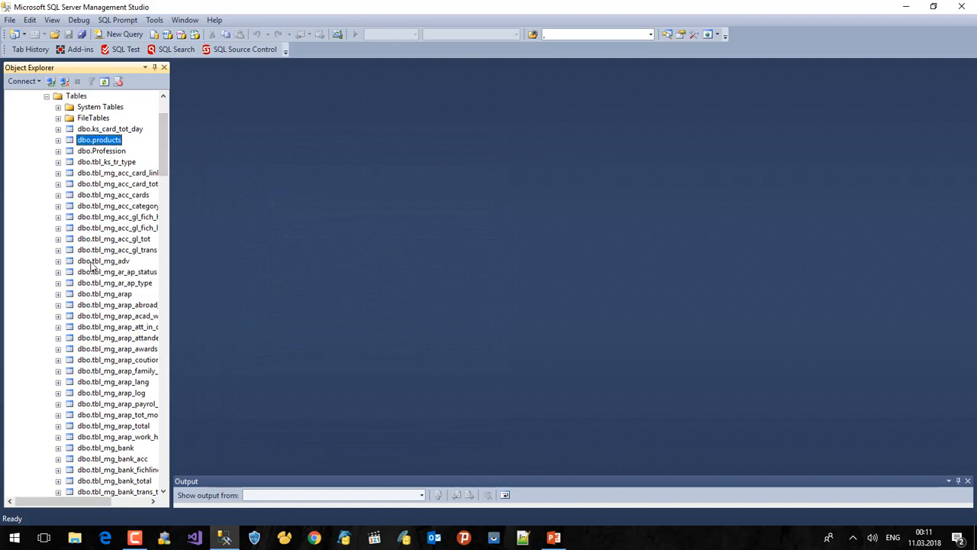
pyautogui.click(120, 34)
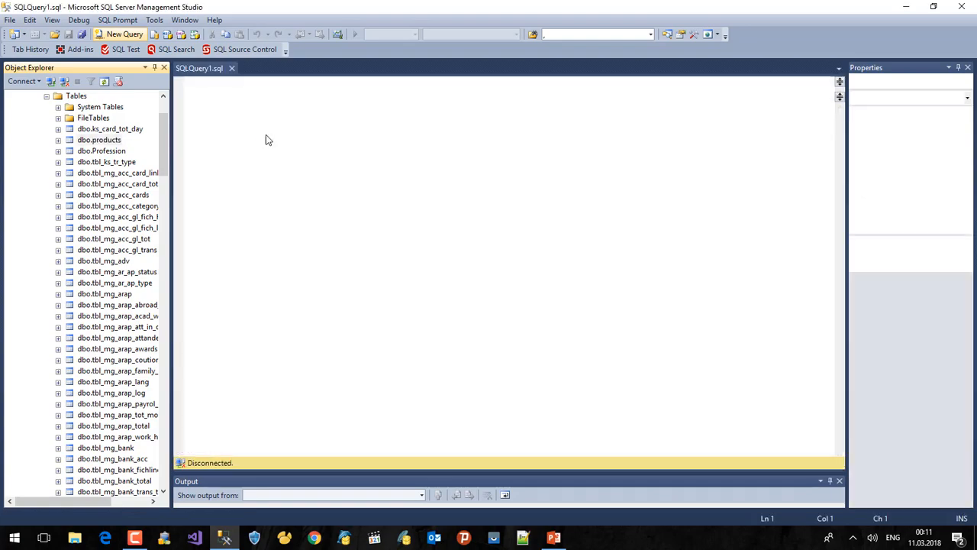
pyautogui.write('select')
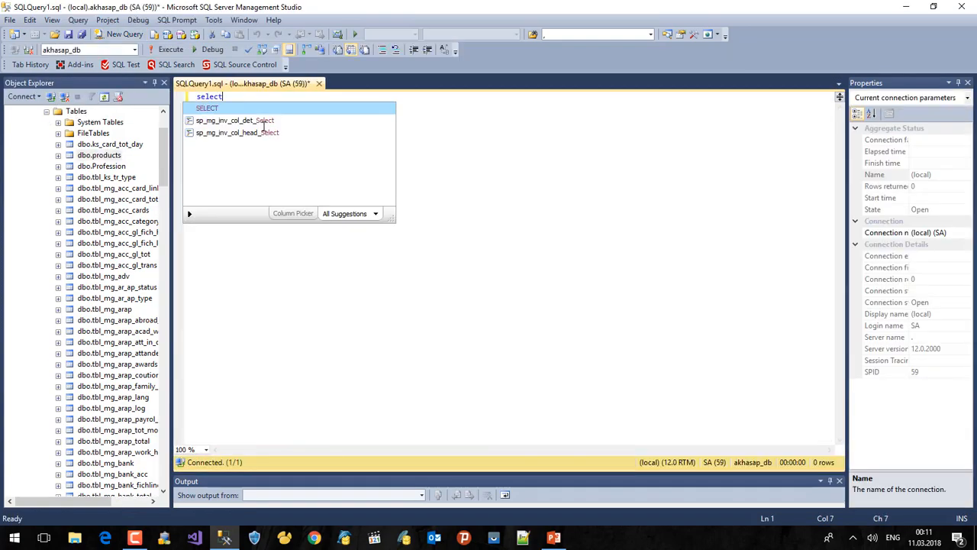
pyautogui.write(' * from')
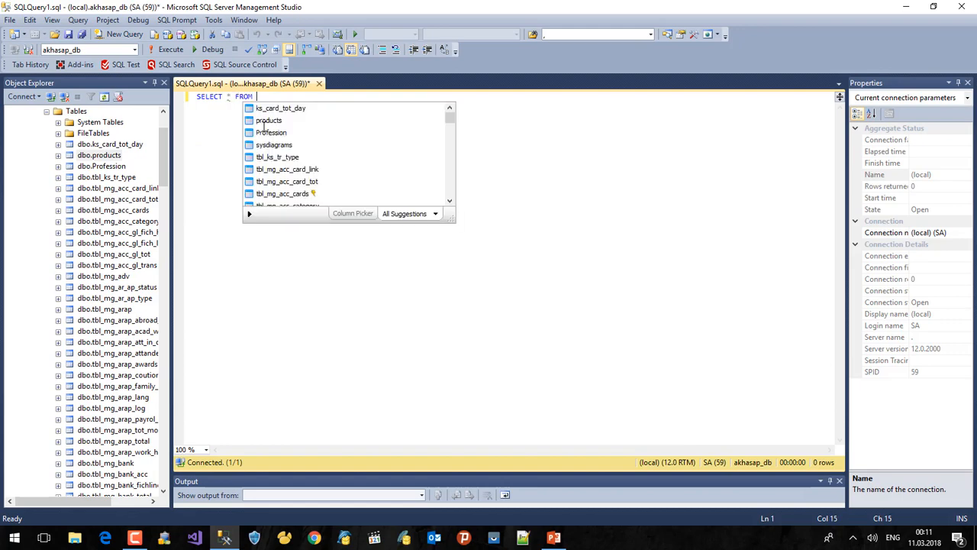
pyautogui.moveTo(99, 156); pyautogui.dragTo(282, 107)
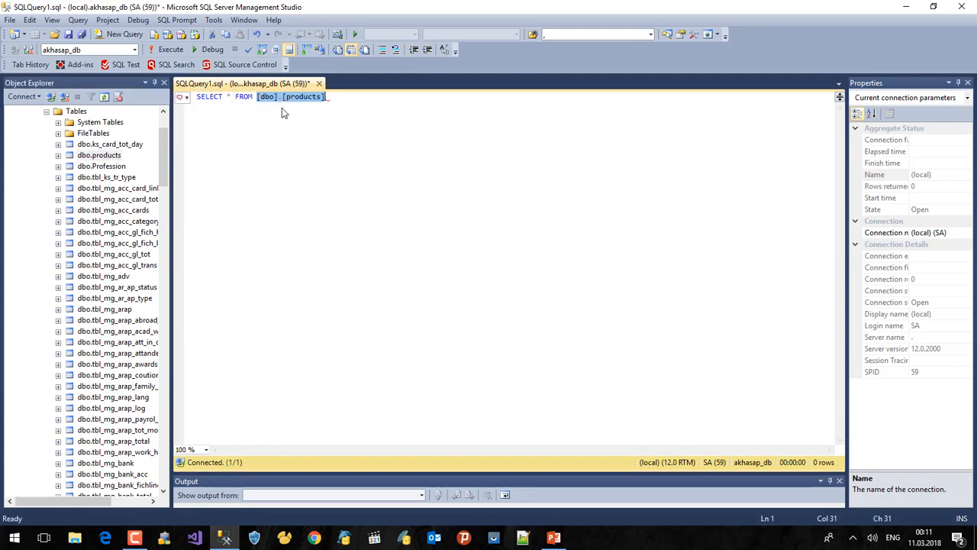
pyautogui.click(169, 49)
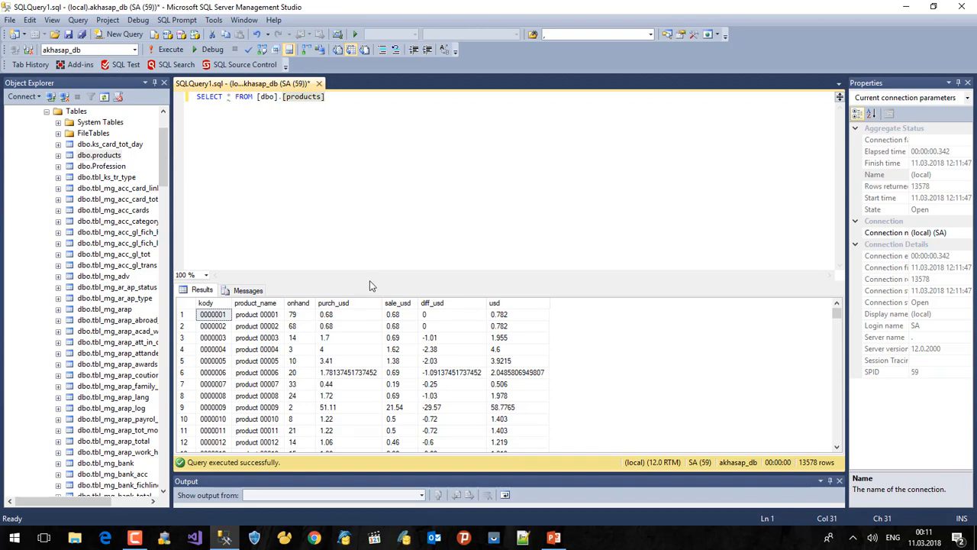
pyautogui.moveTo(382, 241); pyautogui.dragTo(399, 145)
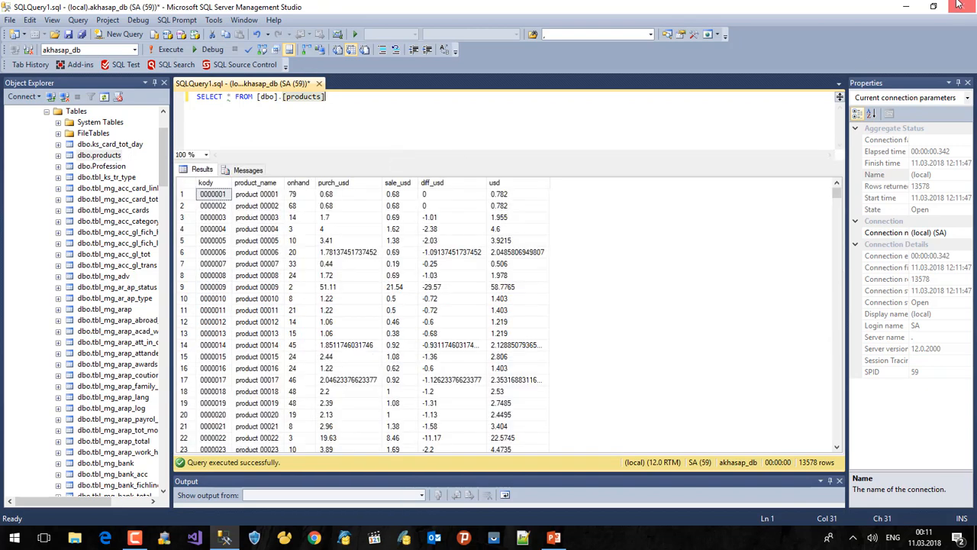
pyautogui.click(906, 6)
# Step: Reopen products.xls, review headers kody through usd in A1–G1, then minimize Excel
pyautogui.doubleClick(169, 212)
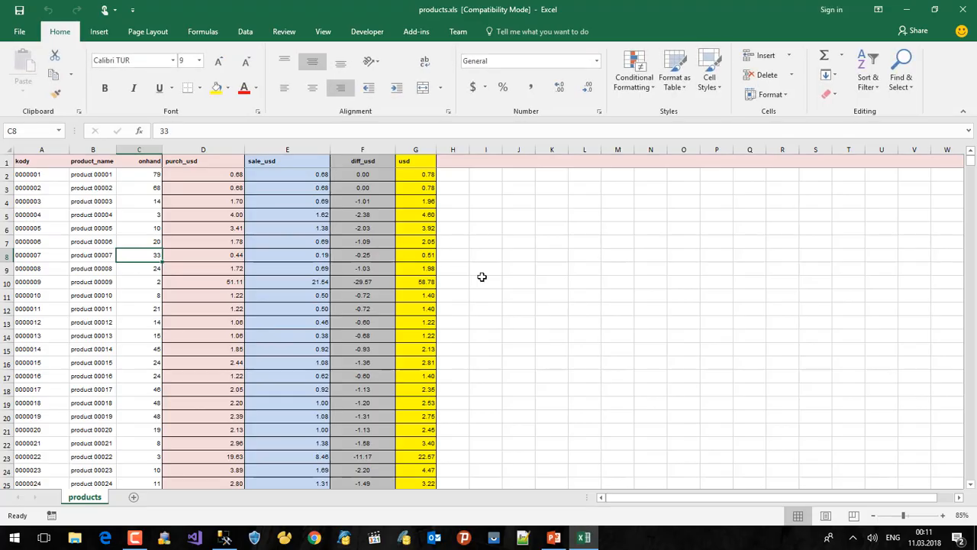
pyautogui.click(28, 162)
pyautogui.click(88, 162)
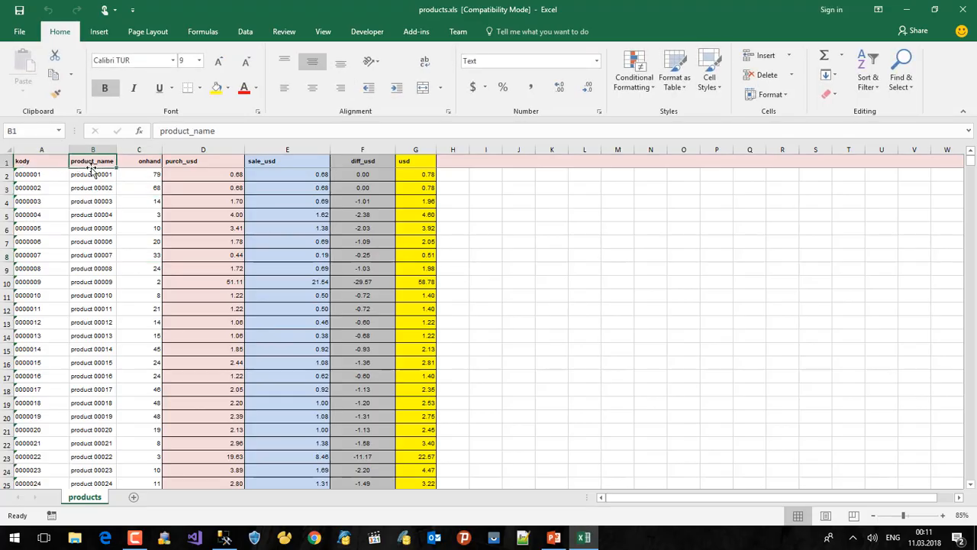
pyautogui.click(138, 165)
pyautogui.click(206, 165)
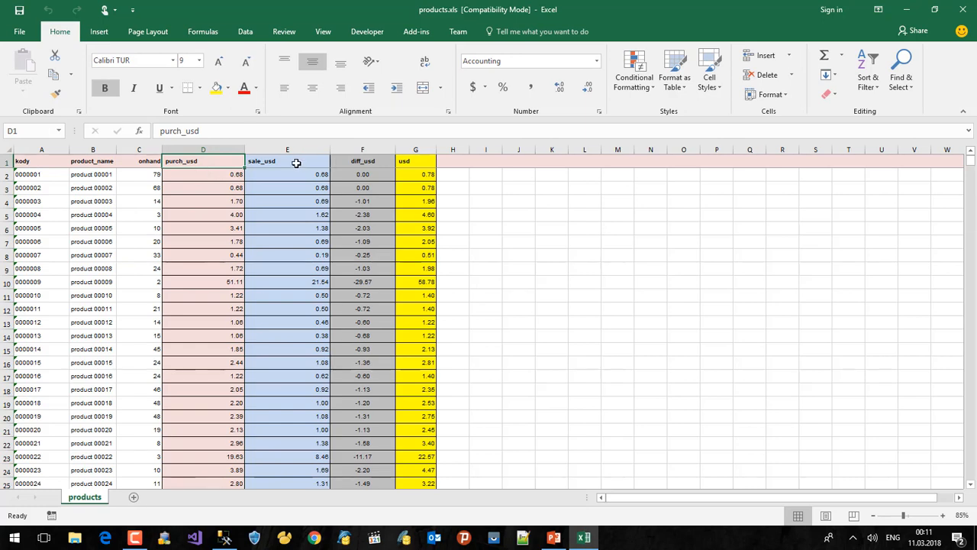
pyautogui.click(298, 164)
pyautogui.click(365, 161)
pyautogui.click(413, 161)
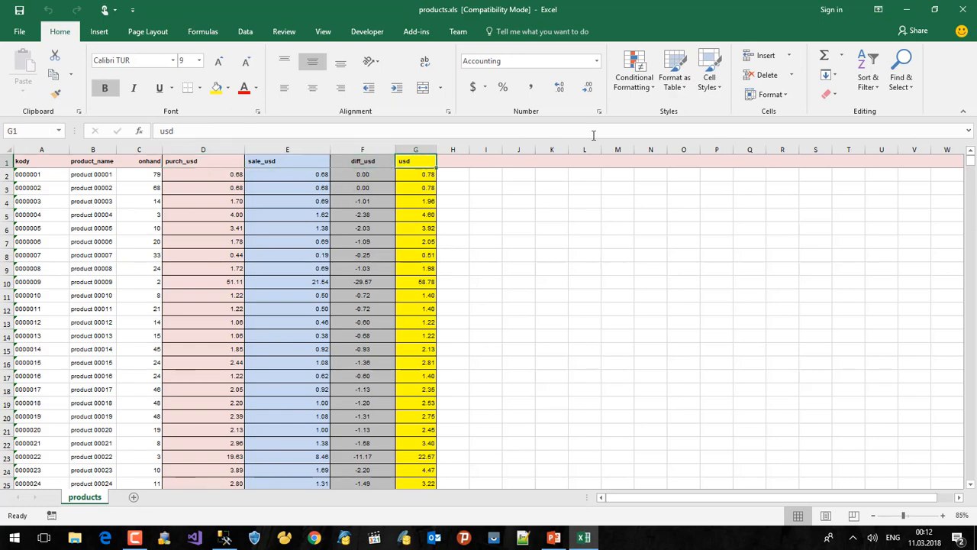
pyautogui.click(909, 9)
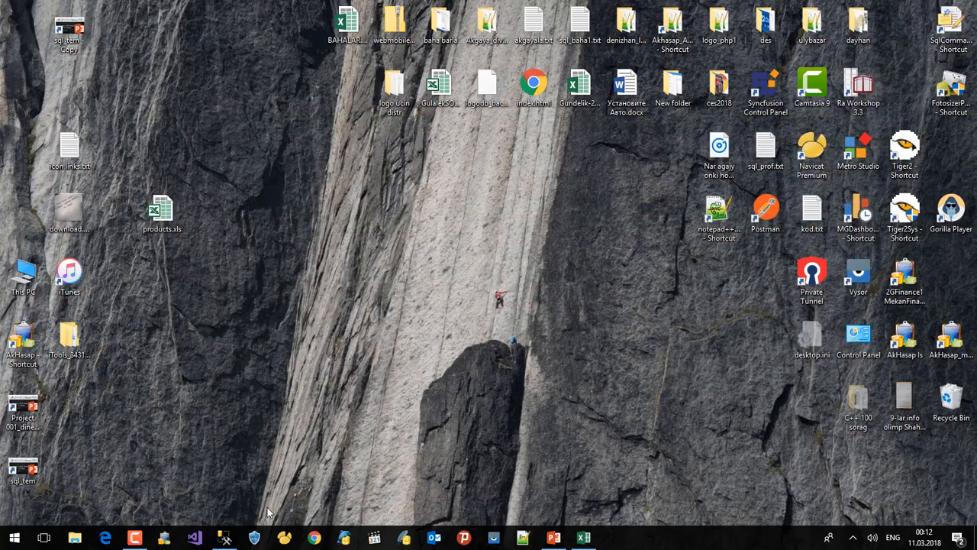
# Step: Bring Management Studio back and jump the products results down to the later rows
pyautogui.click(224, 537)
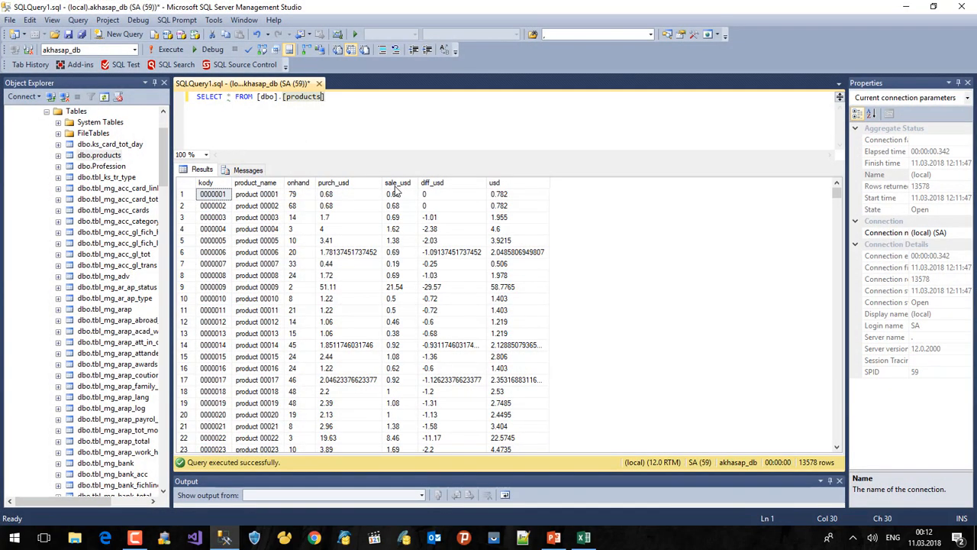
pyautogui.click(520, 241)
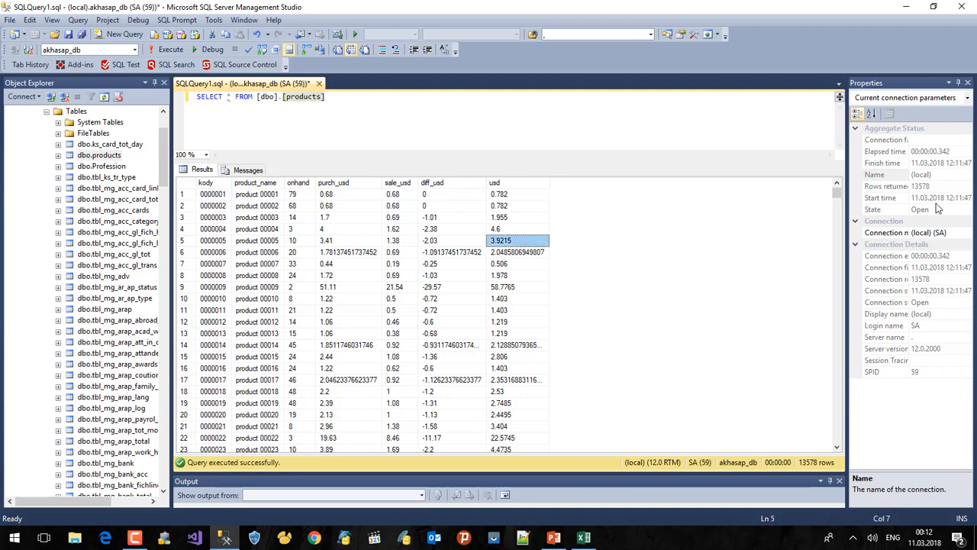
pyautogui.moveTo(835, 191); pyautogui.dragTo(855, 414)
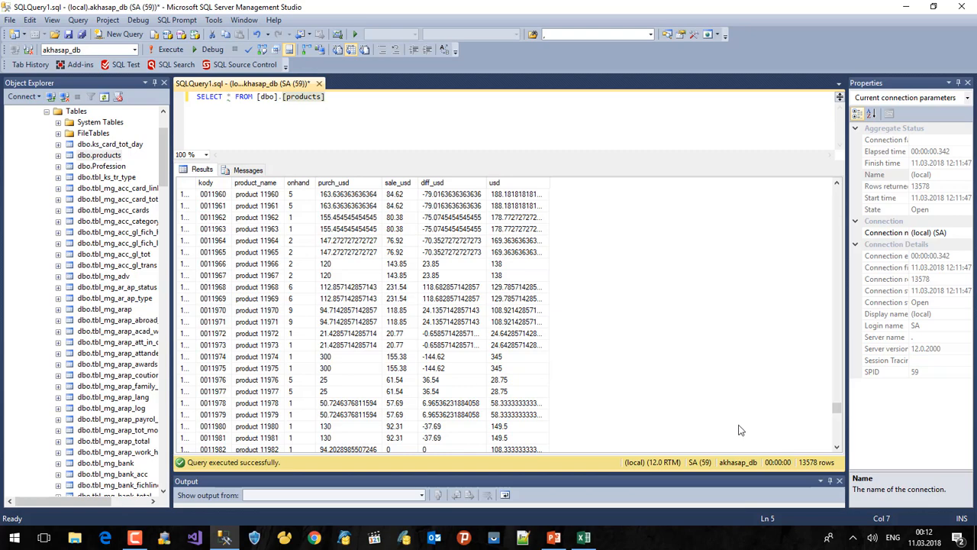
# Step: Browse the rows around 11970 and widen Object Explorer so full table names show
pyautogui.click(308, 309)
pyautogui.scroll(-20, 309, 344)
pyautogui.scroll(-20, 308, 344)
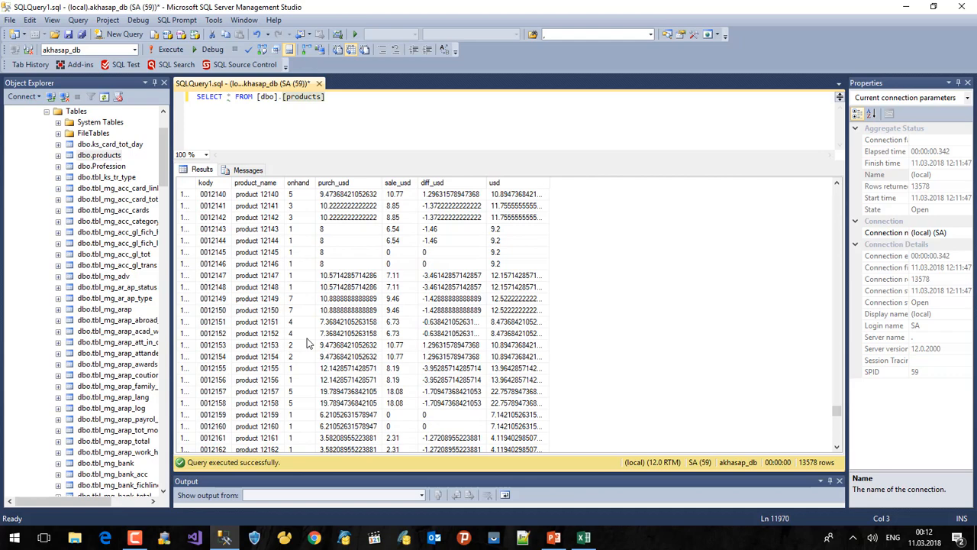
pyautogui.scroll(-20, 308, 343)
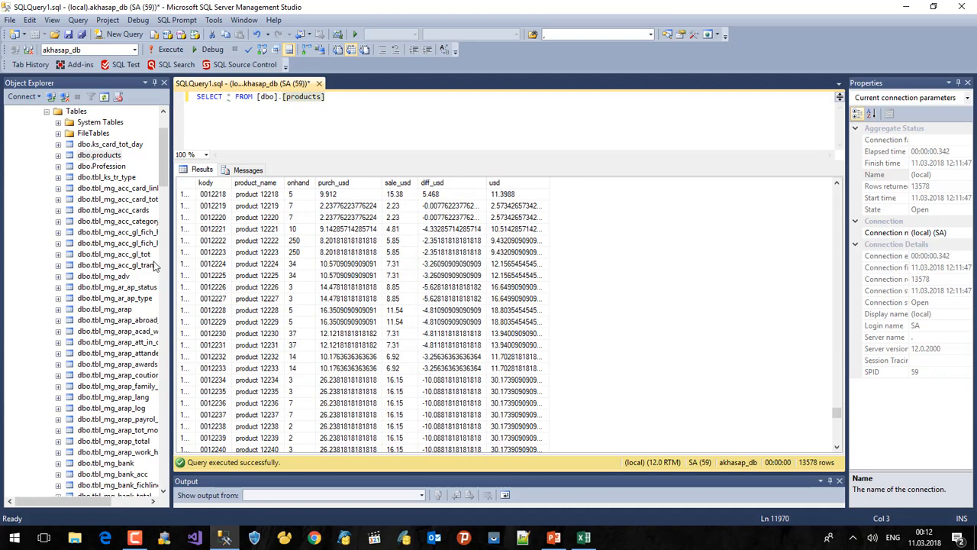
pyautogui.moveTo(171, 264); pyautogui.dragTo(217, 264)
pyautogui.click(285, 125)
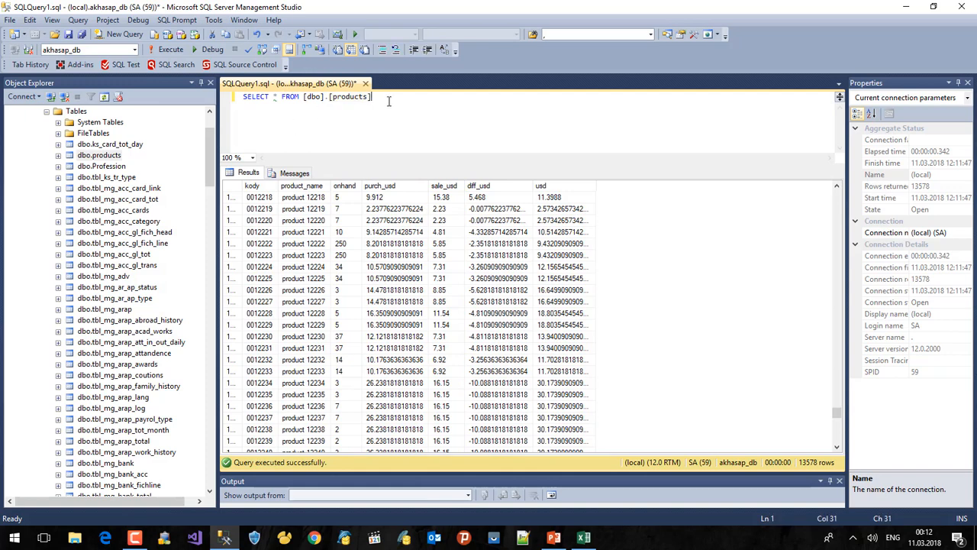
# Step: Widen the kody column and check kody values 0012223, 0012227 and 0012230
pyautogui.moveTo(385, 96); pyautogui.dragTo(239, 96)
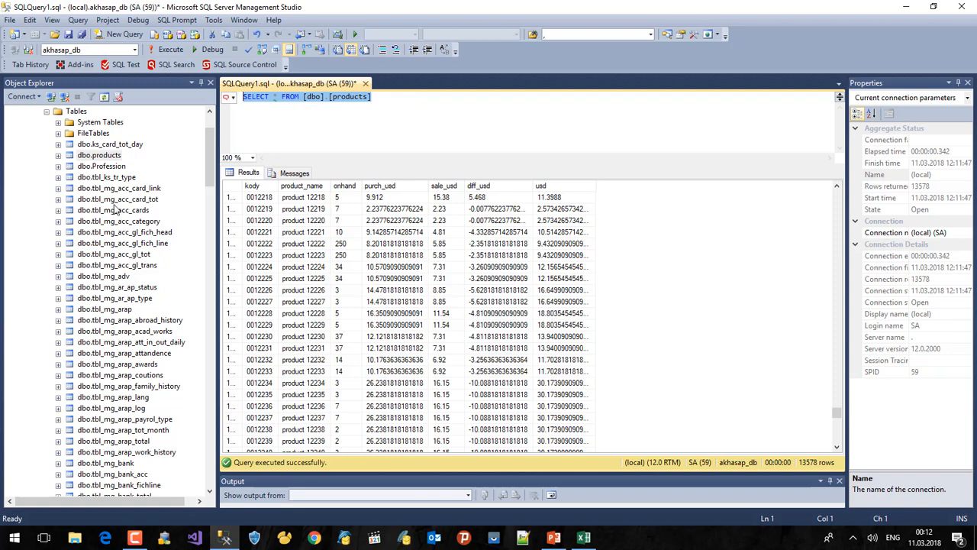
pyautogui.click(334, 97)
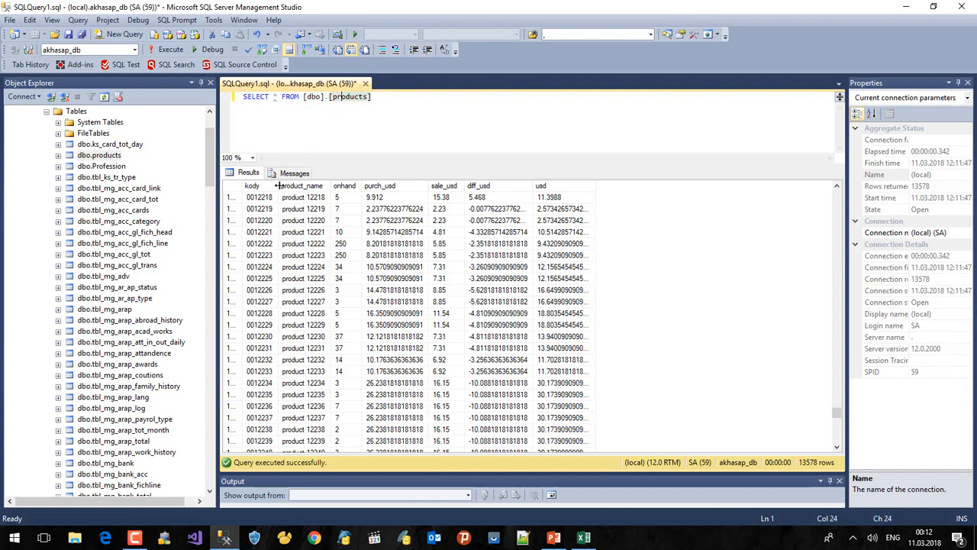
pyautogui.moveTo(279, 185); pyautogui.dragTo(298, 186)
pyautogui.click(263, 255)
pyautogui.click(270, 304)
pyautogui.click(270, 338)
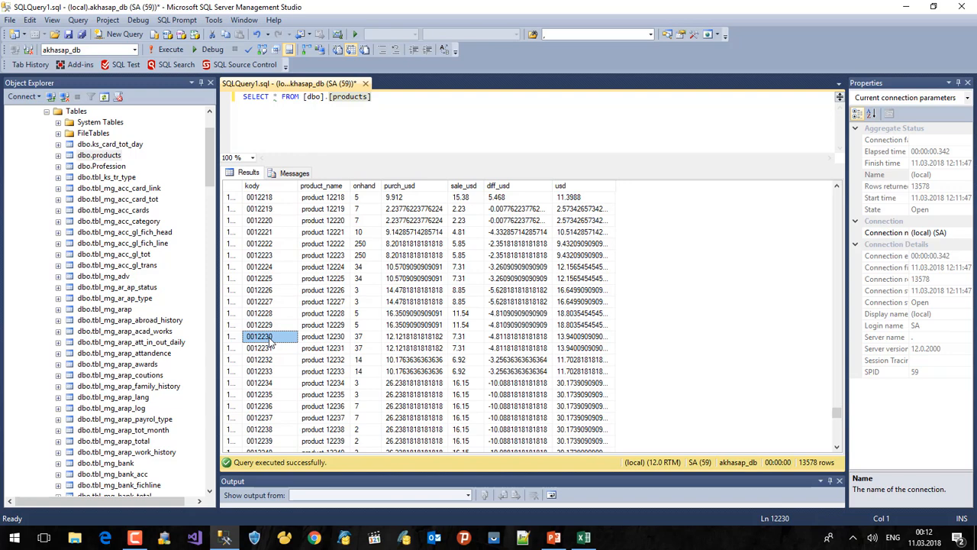
# Step: Inspect purch_usd values for rows 0012218–0012234 and diff_usd for rows 0012222 and 0012230
pyautogui.click(394, 199)
pyautogui.click(401, 232)
pyautogui.click(407, 279)
pyautogui.click(410, 360)
pyautogui.click(410, 384)
pyautogui.click(533, 245)
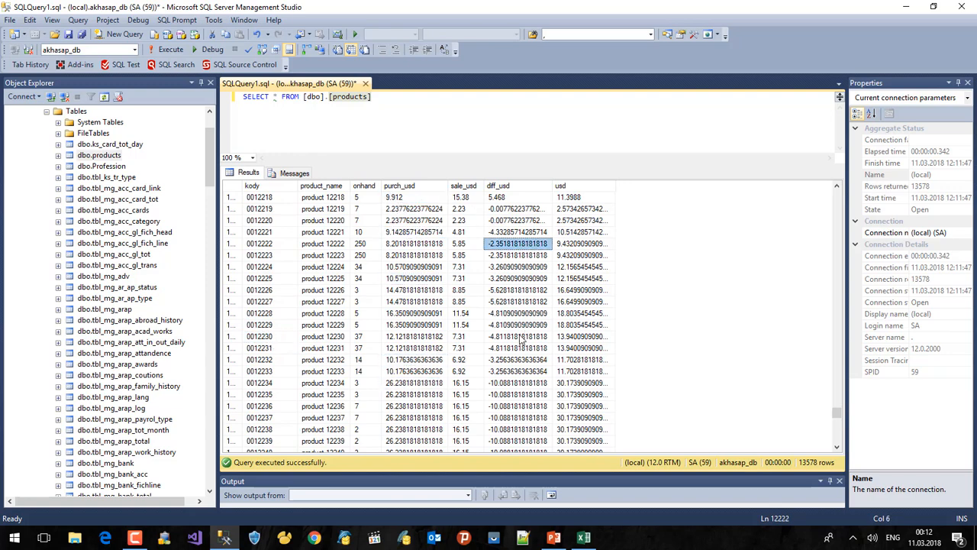
pyautogui.click(520, 337)
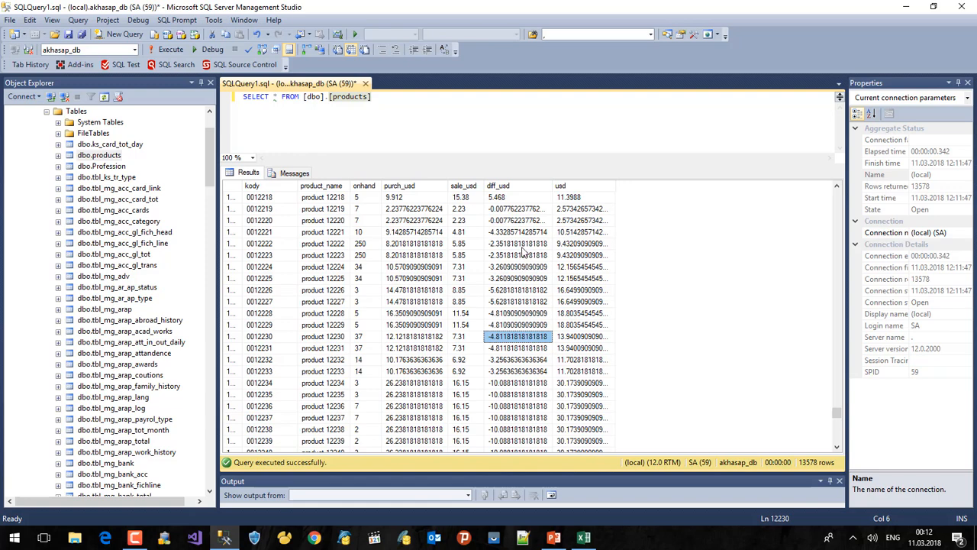
pyautogui.click(134, 537)
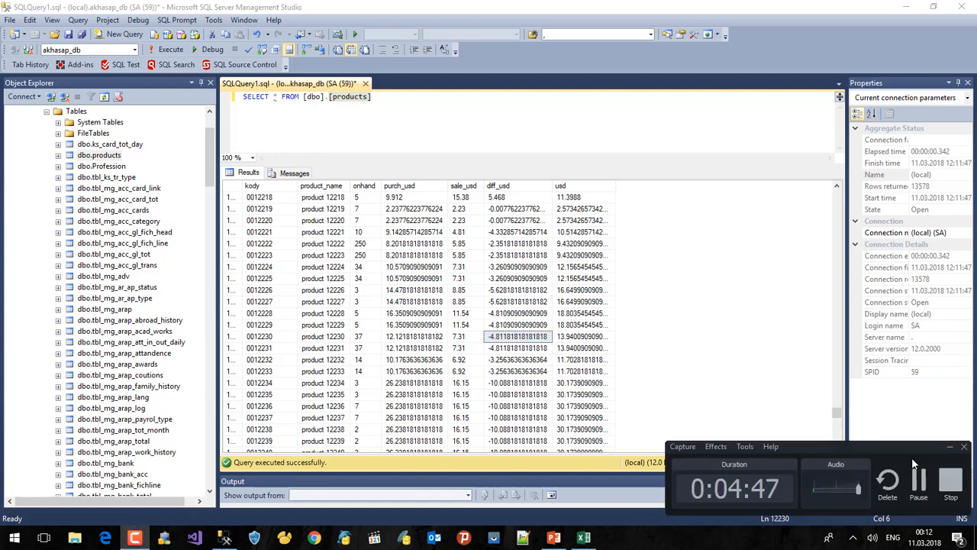